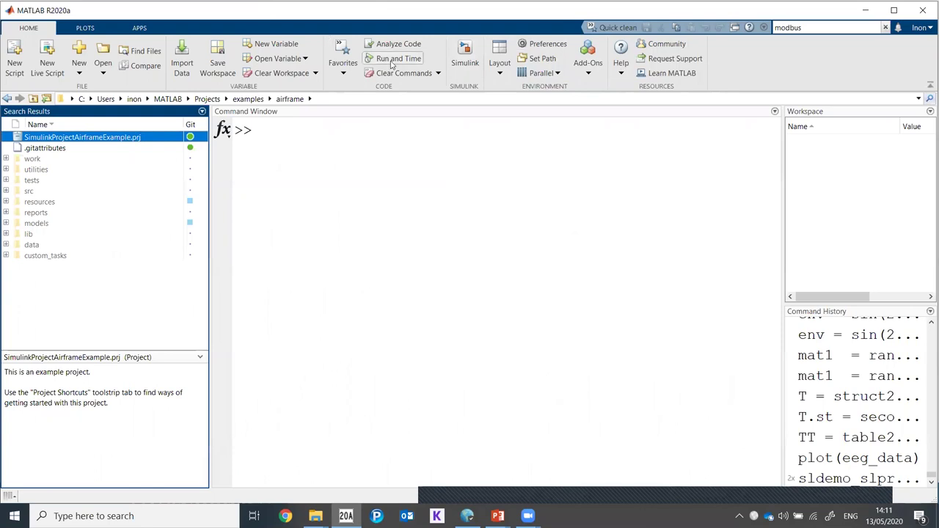
Create a blank Simulink project named untitled3 in a new project folder and close its project window
click(465, 58)
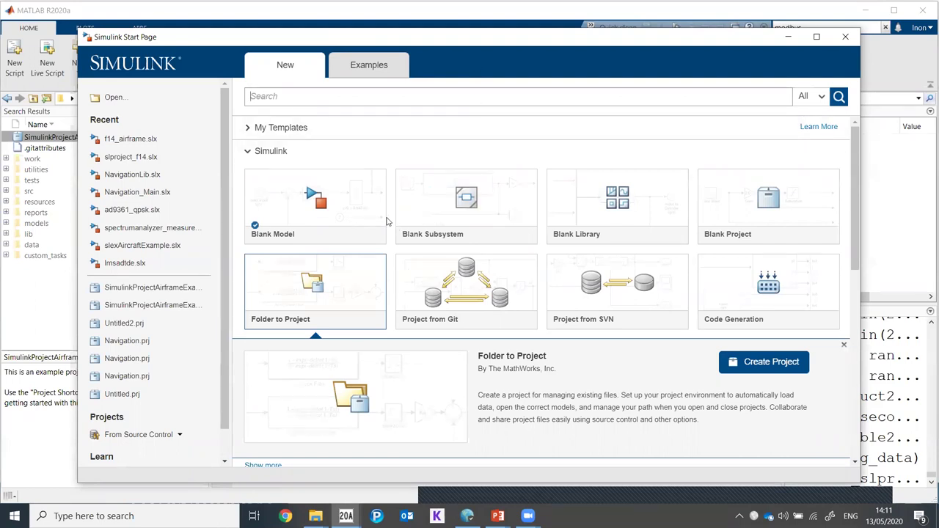
mouse_move(769, 239)
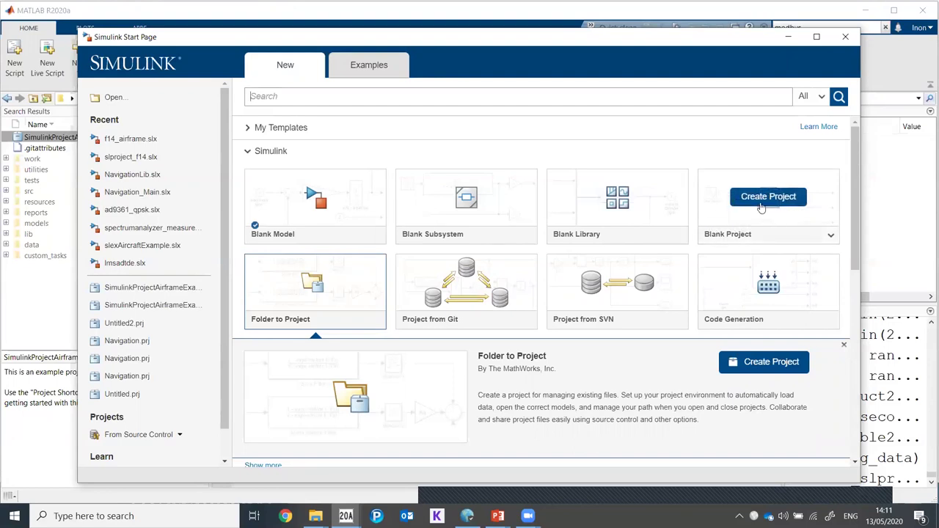
click(762, 203)
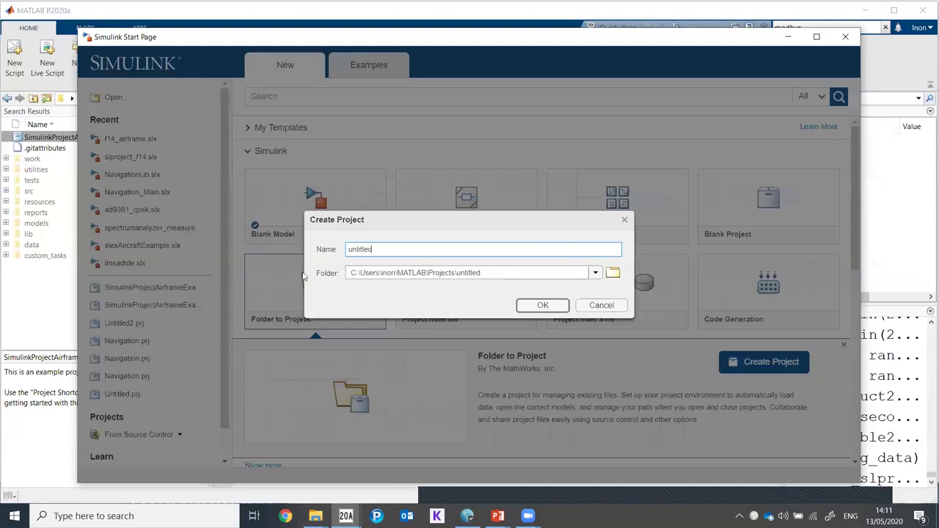
text(3)
click(526, 307)
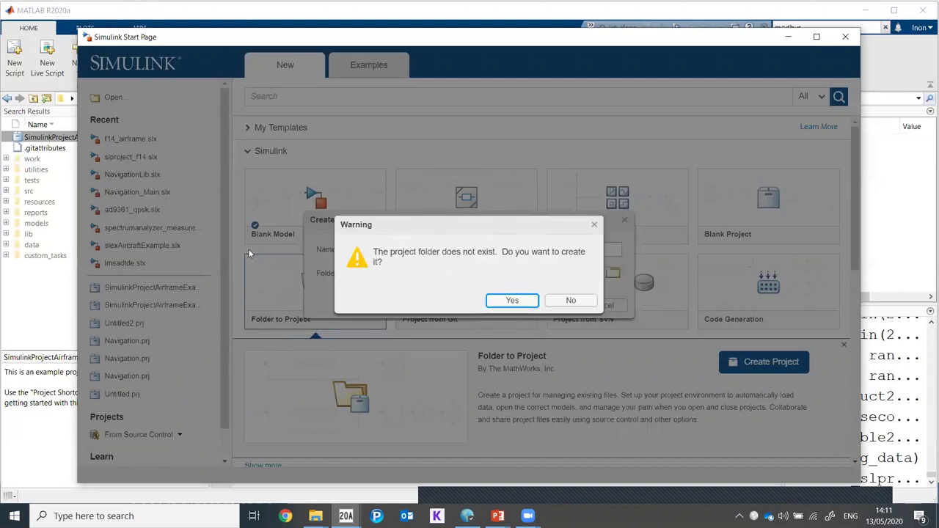
click(526, 302)
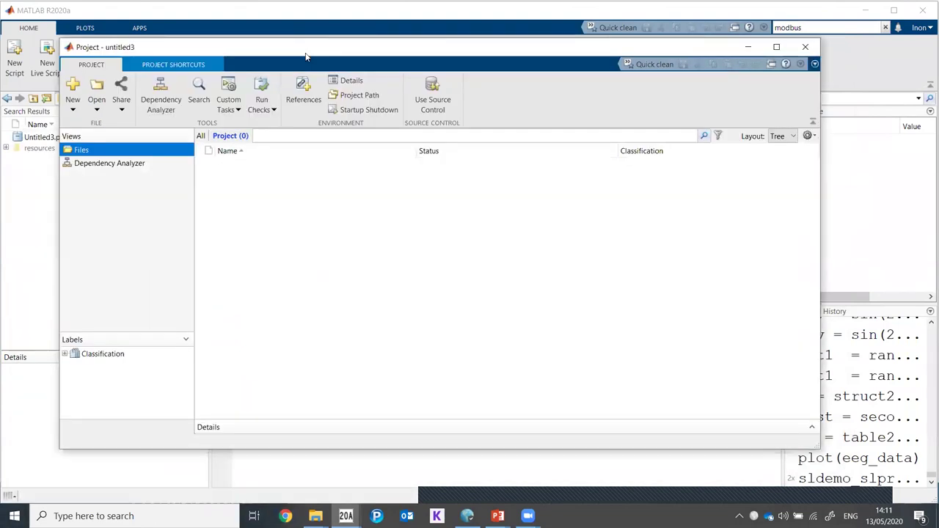
click(806, 49)
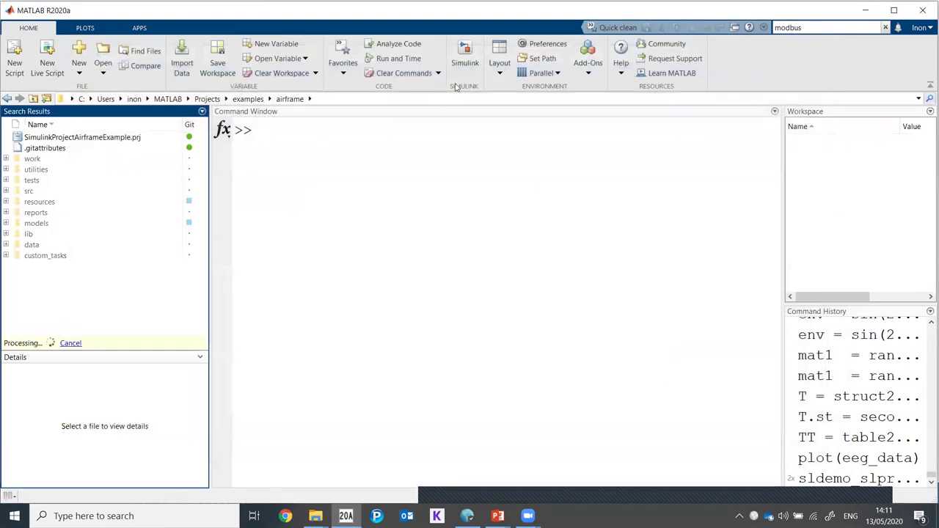
Examine the Folder to Project, Git and SVN templates on the Simulink start page and MATLAB's own options for creating a new project
click(465, 58)
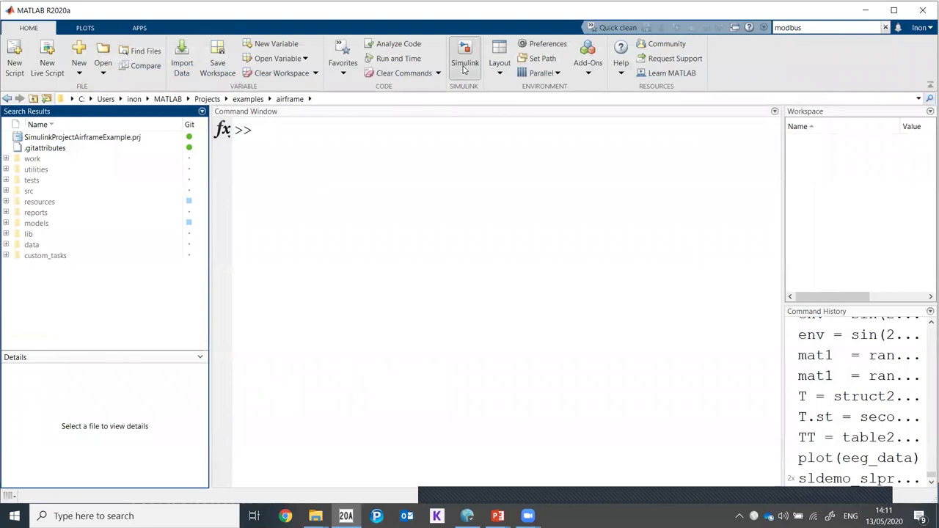
mouse_move(312, 308)
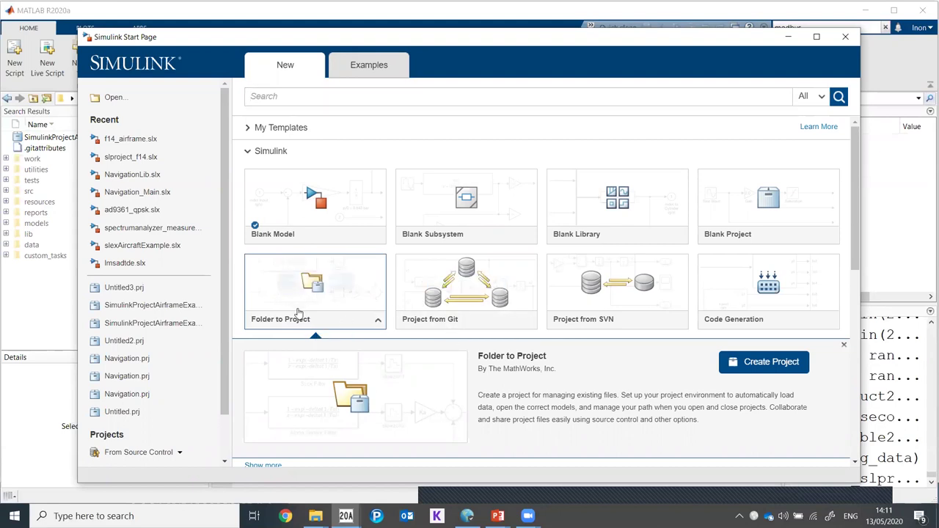
scroll(308, 297, down, 3)
scroll(317, 185, up, 2)
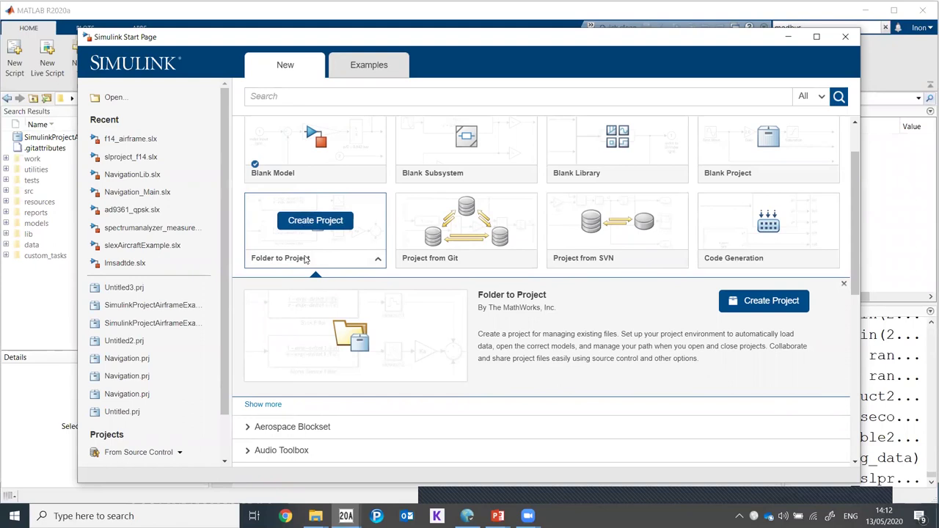
scroll(225, 393, down, 1)
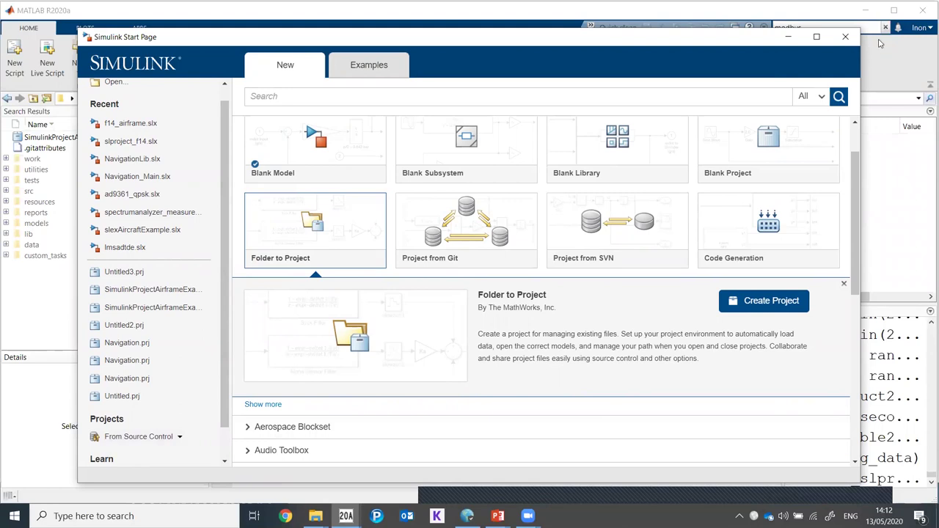
click(846, 37)
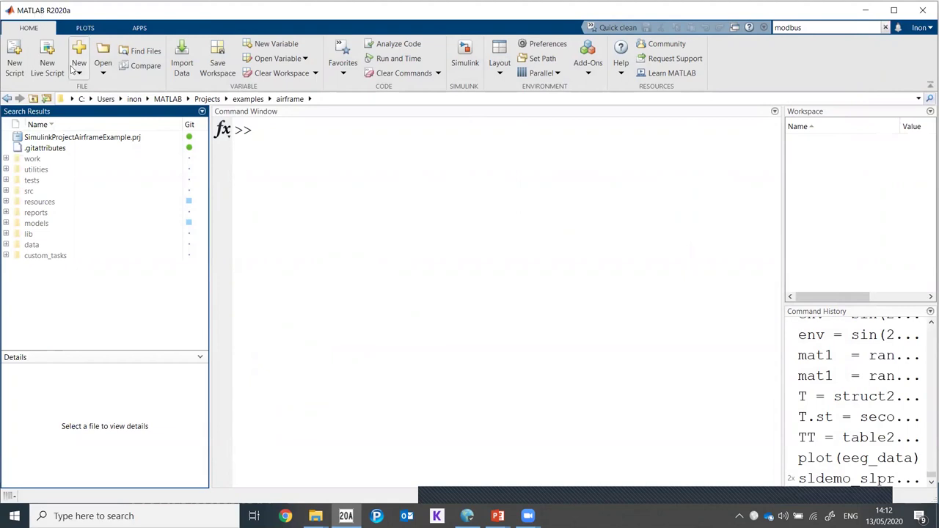
click(78, 74)
mouse_move(125, 216)
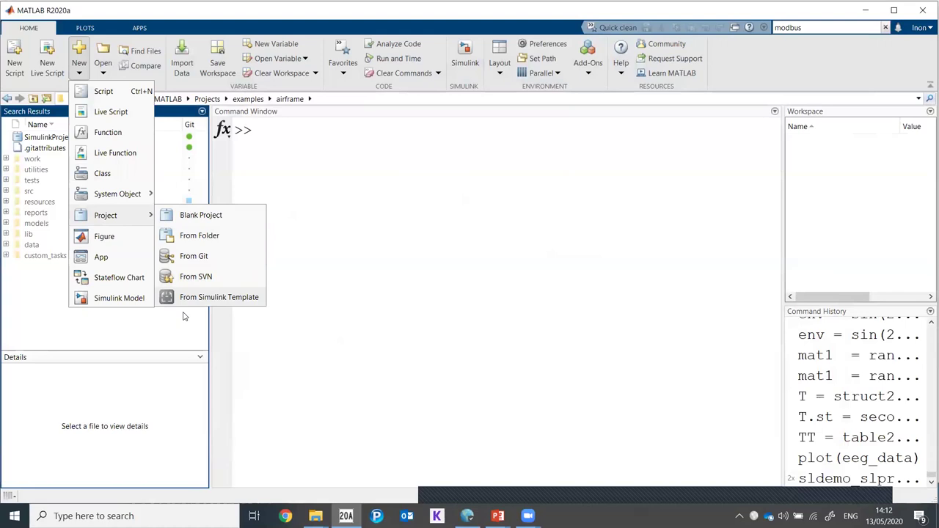
click(219, 297)
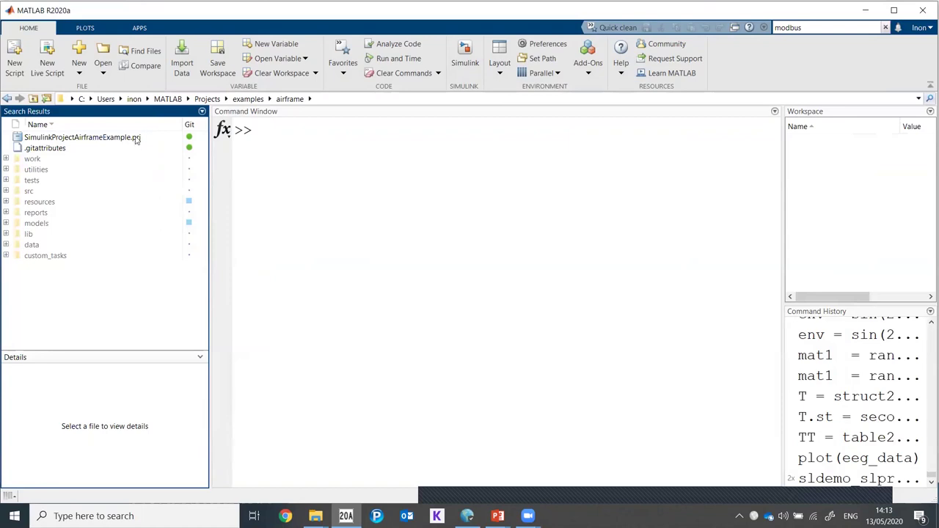
Open the SimulinkProjectAirframeExample.prj project and display its main project tools
double_click(39, 142)
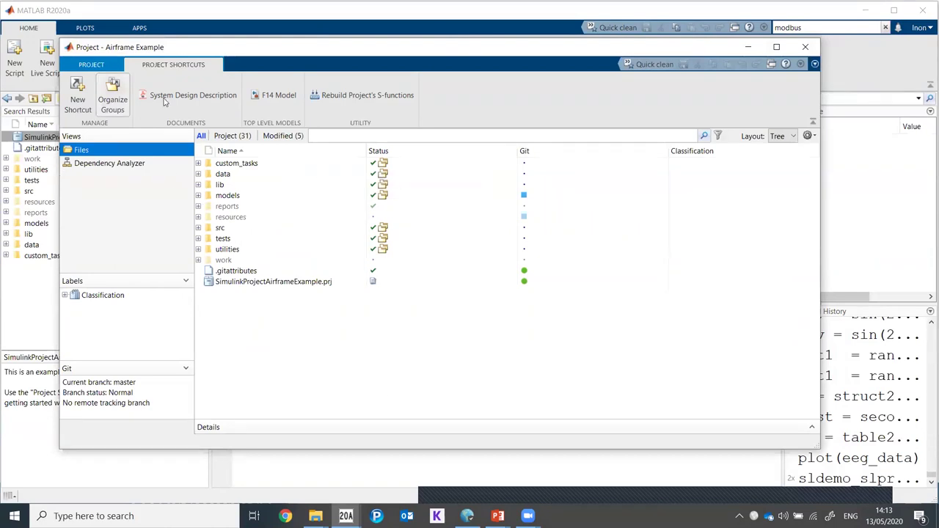
drag(165, 47, 199, 55)
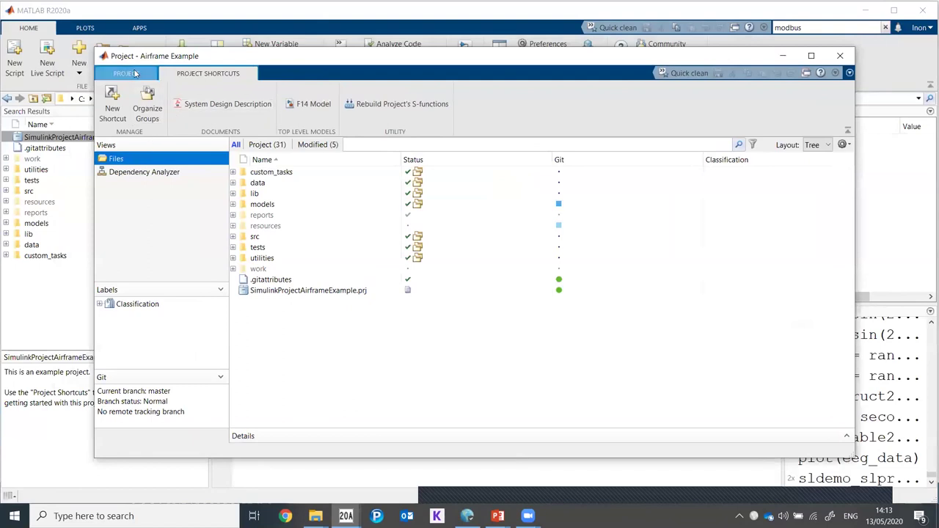
click(136, 74)
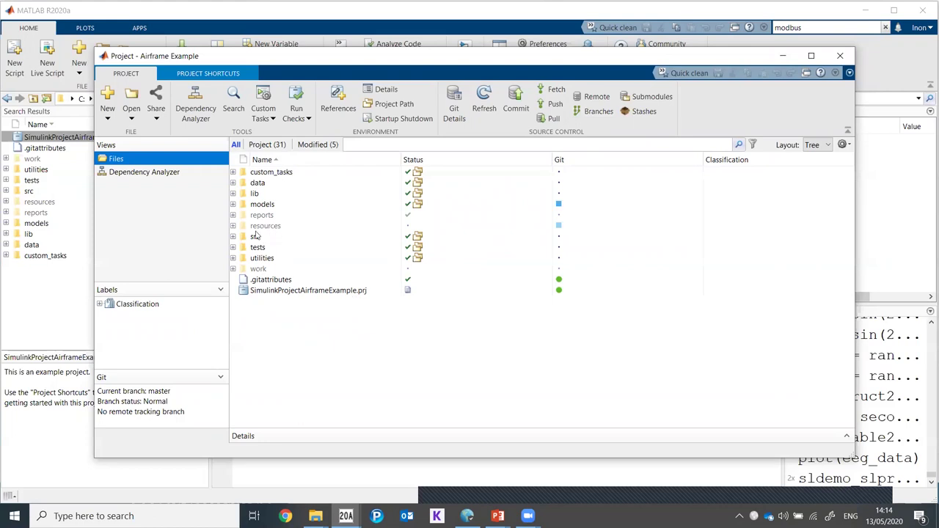
Examine the contents of the project's resources, models, lib and data folders
click(233, 226)
click(241, 237)
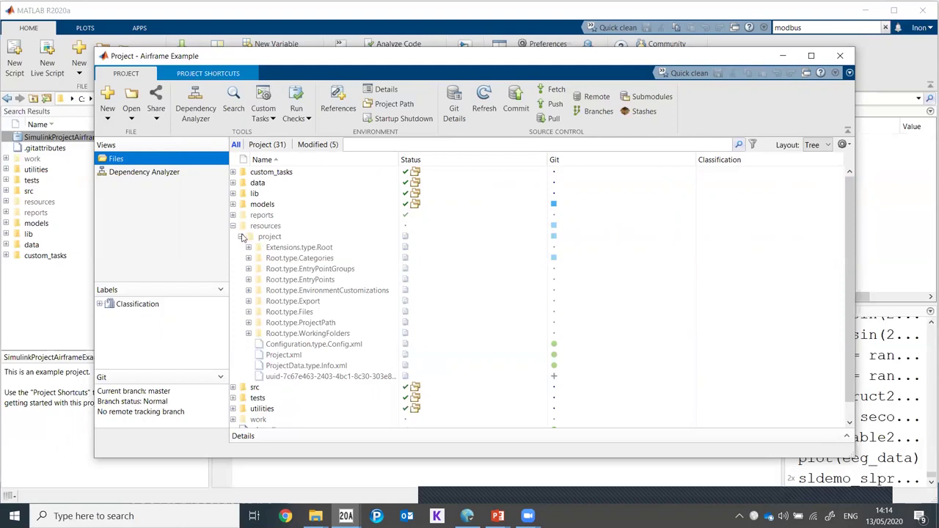
click(240, 238)
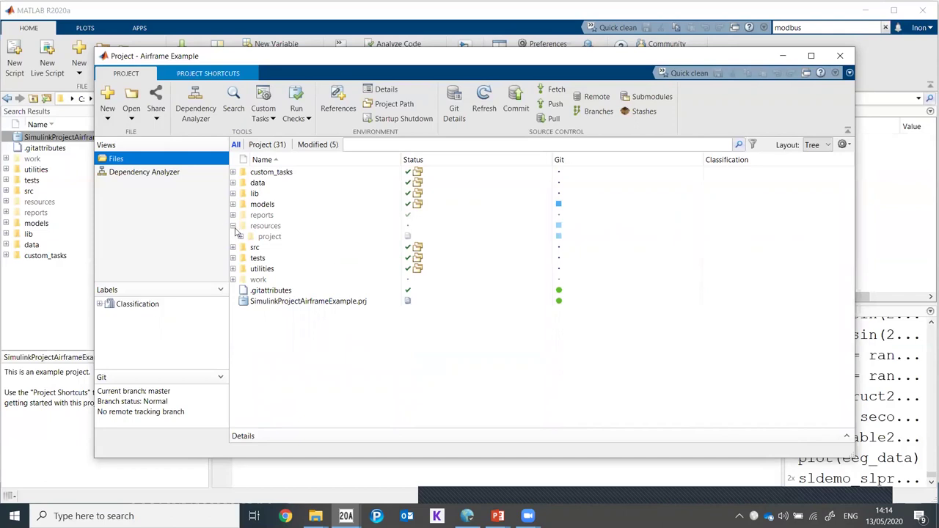
click(234, 227)
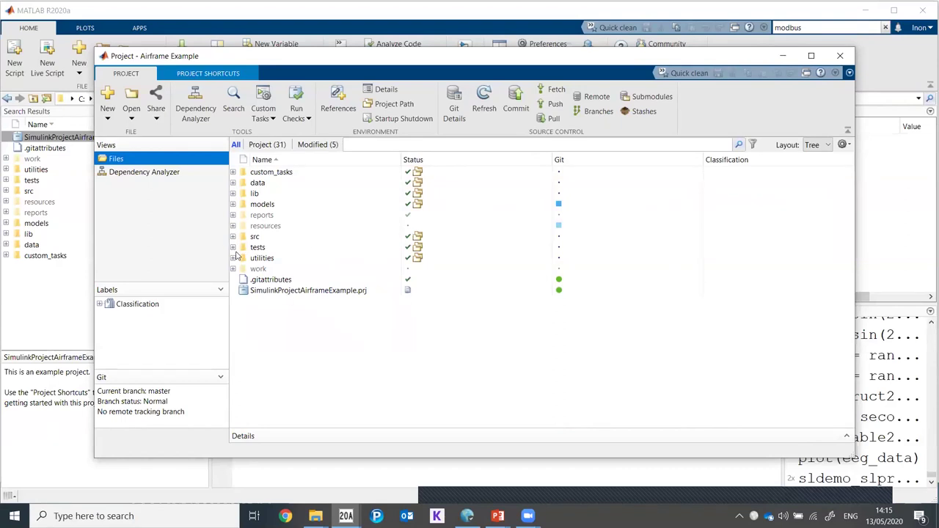
click(233, 204)
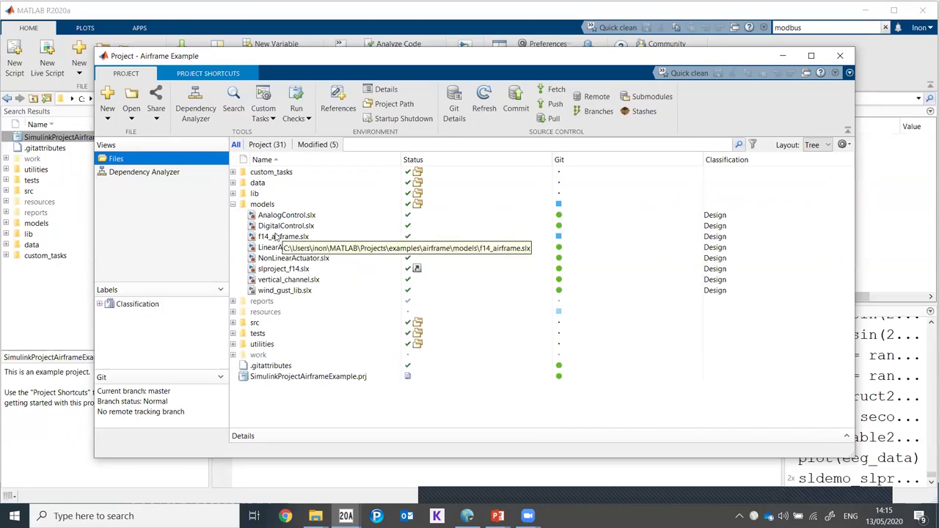
click(233, 195)
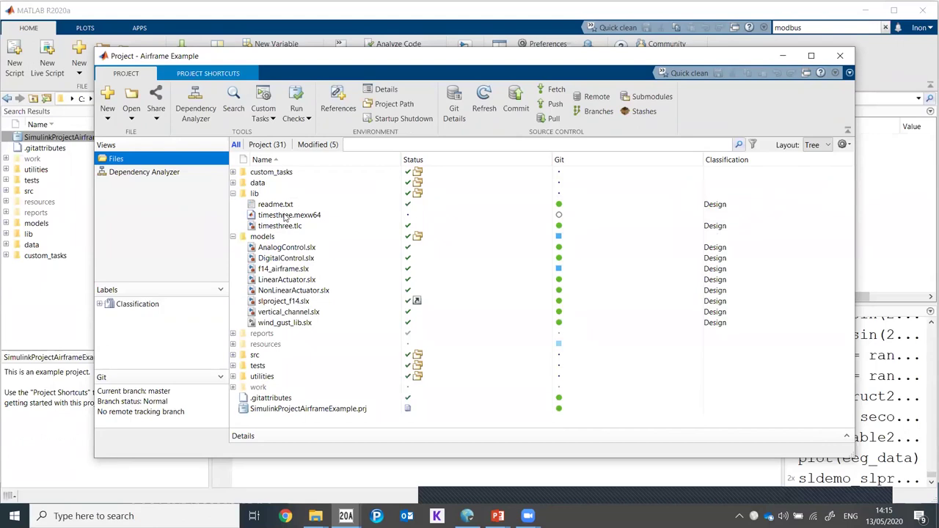
click(233, 194)
click(233, 184)
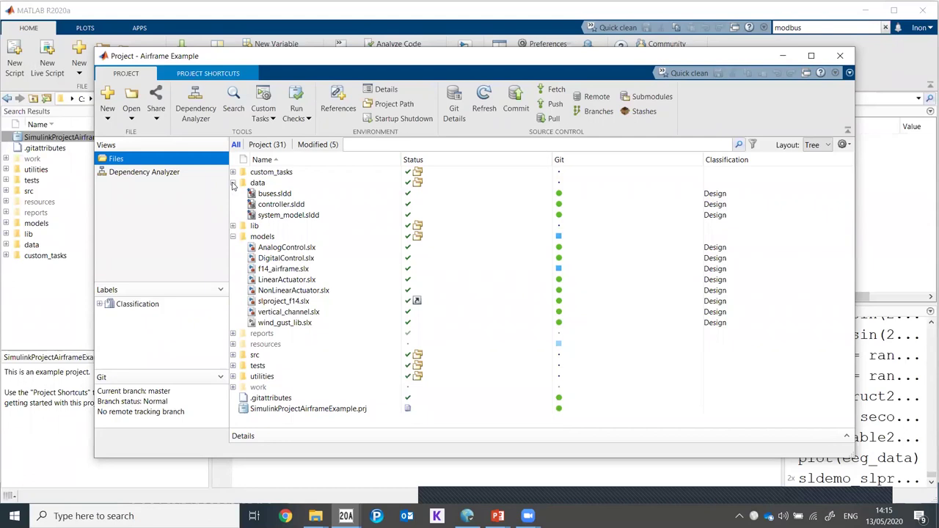
click(232, 183)
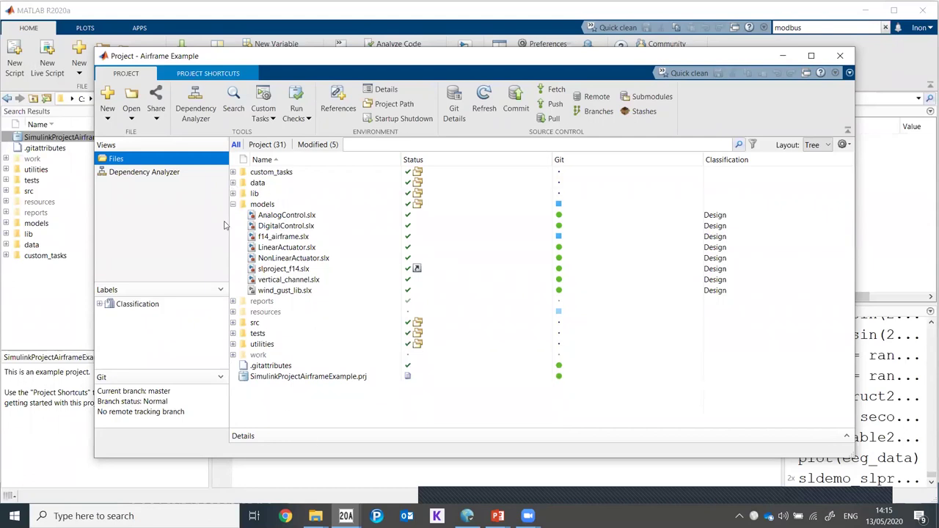
Create a new folder named Presentation Slides in the project's root folder
right_click(264, 403)
mouse_move(300, 392)
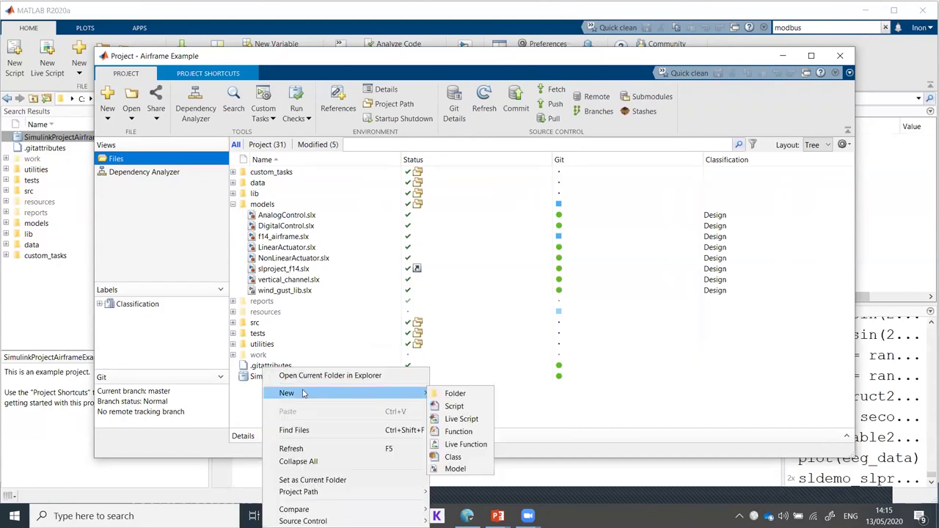
click(452, 396)
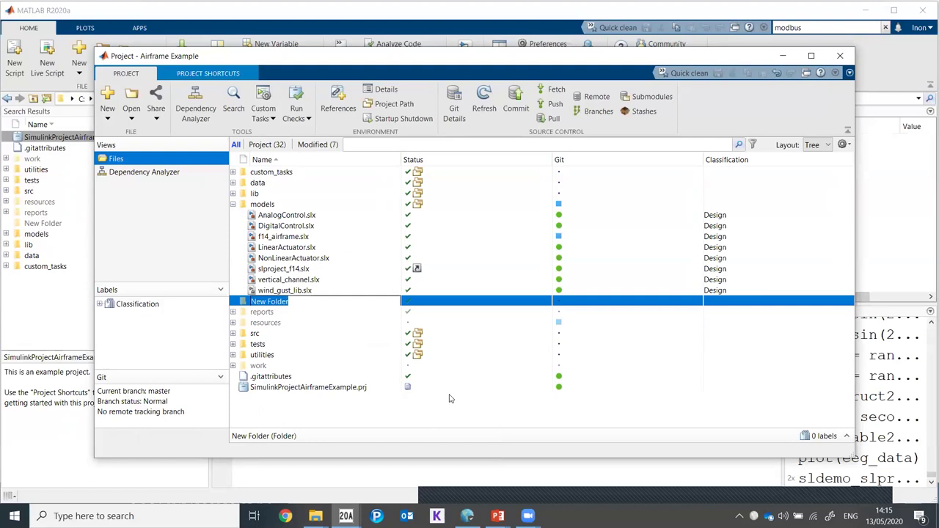
text(Presentation)
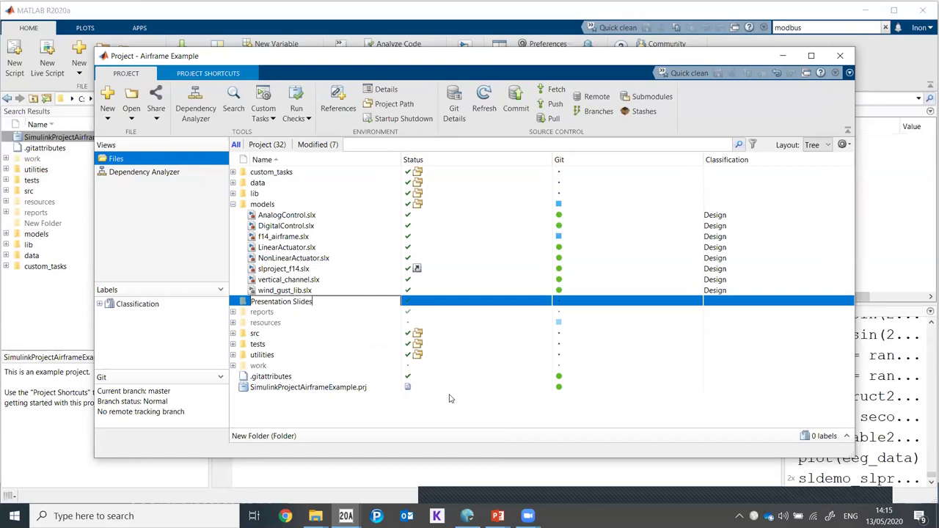
key(Return)
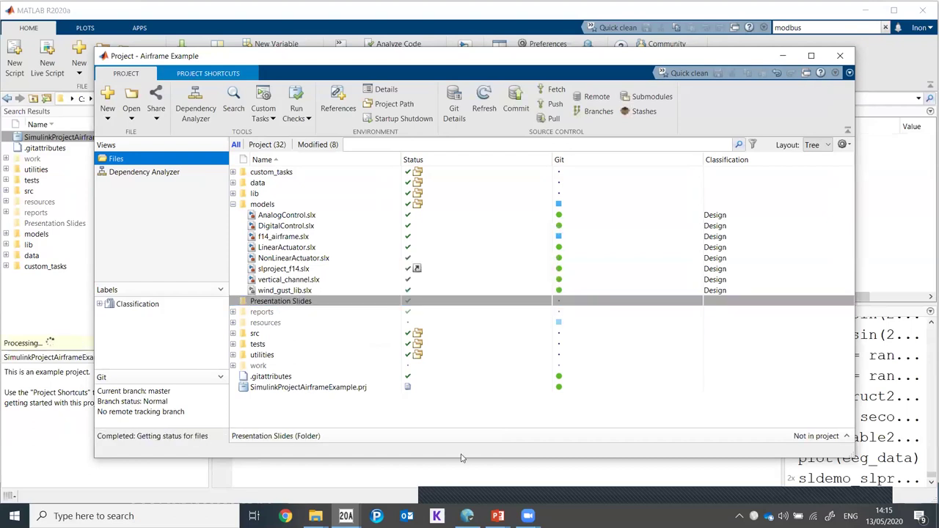
click(318, 429)
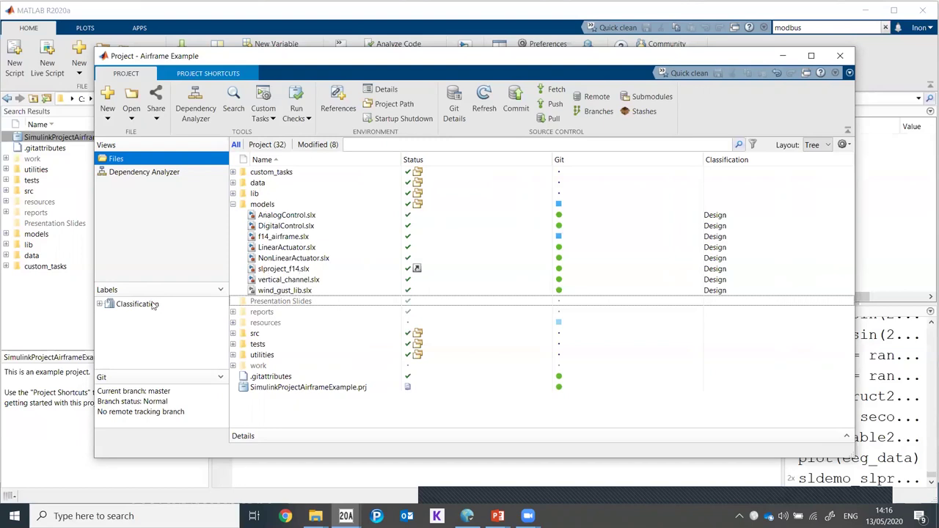
Expand the Classification labels, maximize the project window and enlarge the label area to show the full list
click(100, 304)
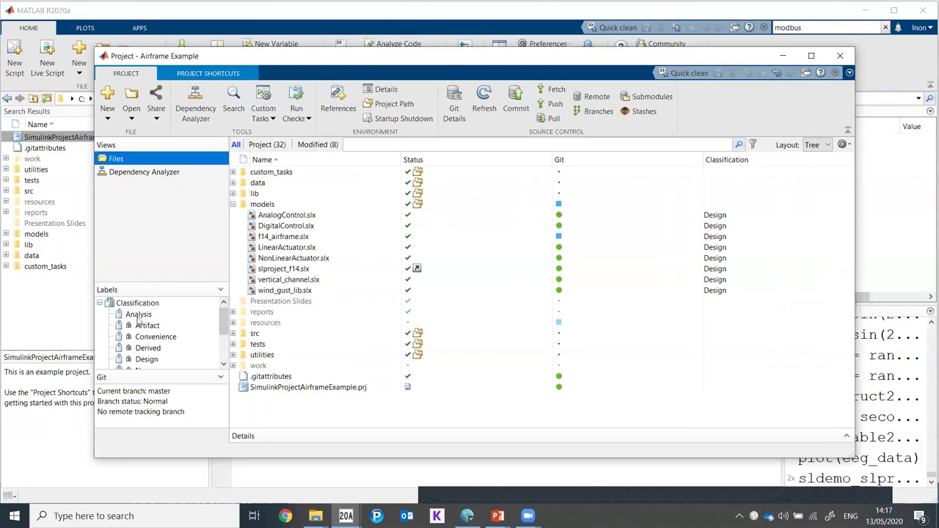
double_click(352, 63)
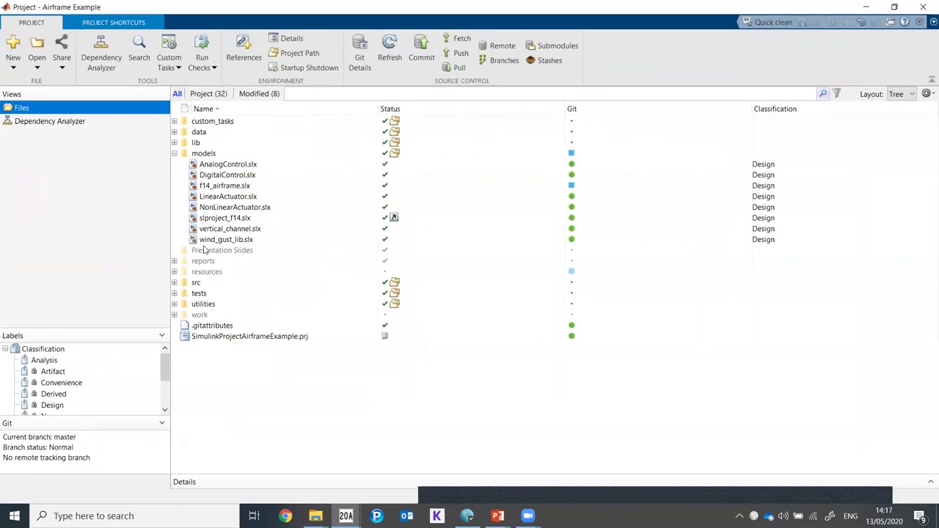
drag(132, 330, 121, 262)
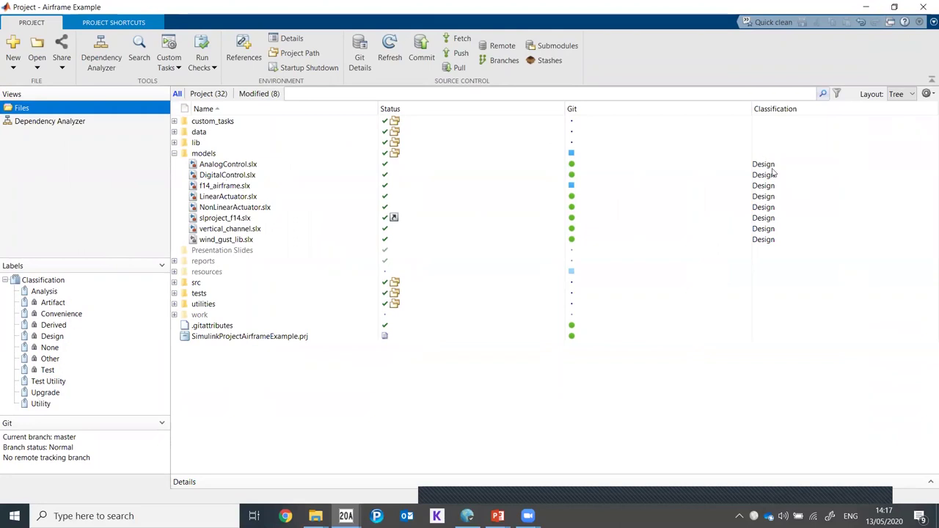
Remove the Design classification label from AnalogControl.slx in the models folder
right_click(237, 165)
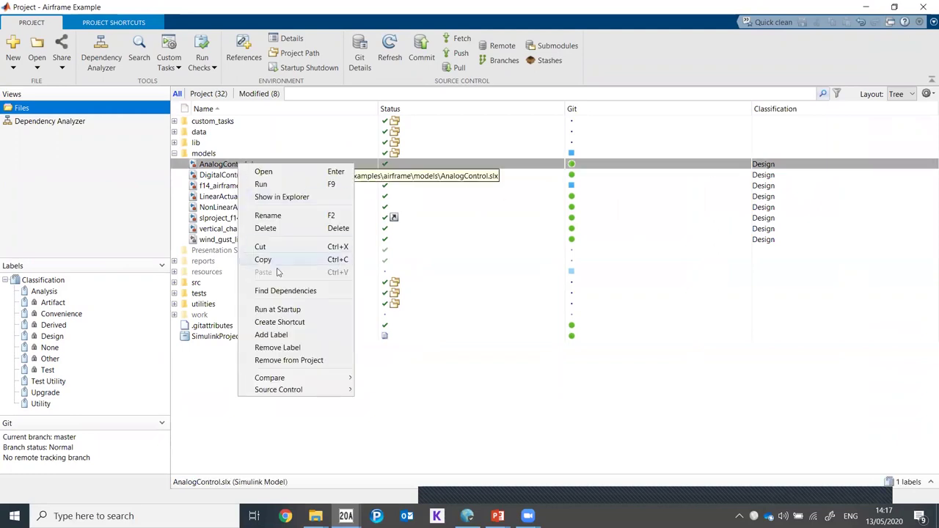
click(294, 348)
click(377, 211)
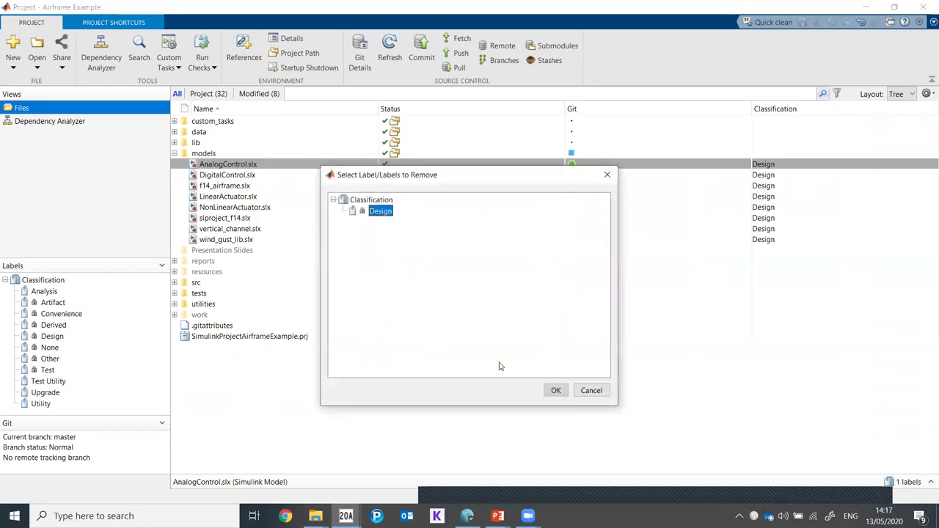
click(554, 390)
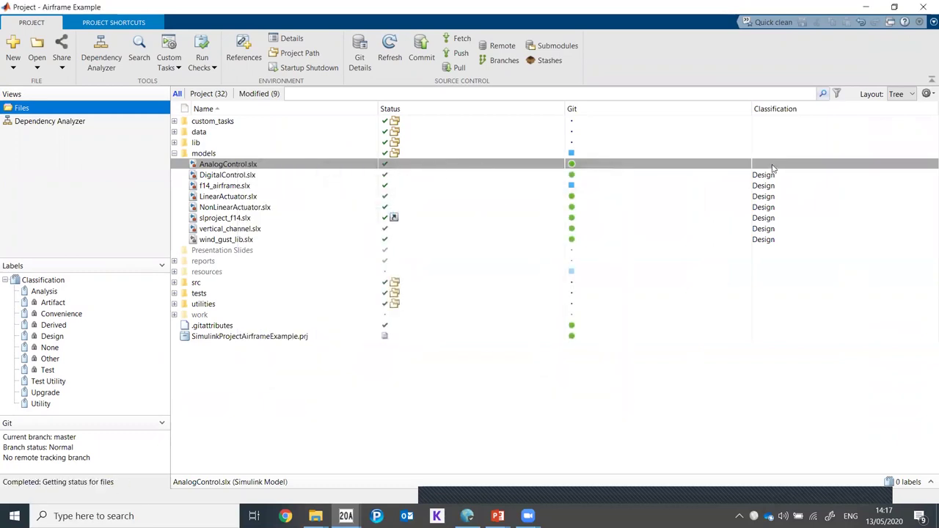
Add the Test classification label to AnalogControl.slx in the models folder
right_click(205, 168)
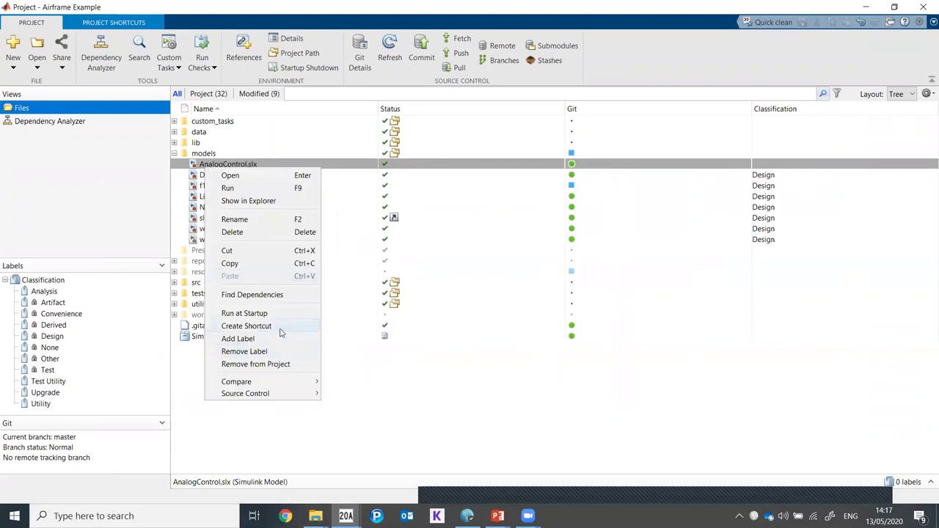
click(279, 338)
click(334, 199)
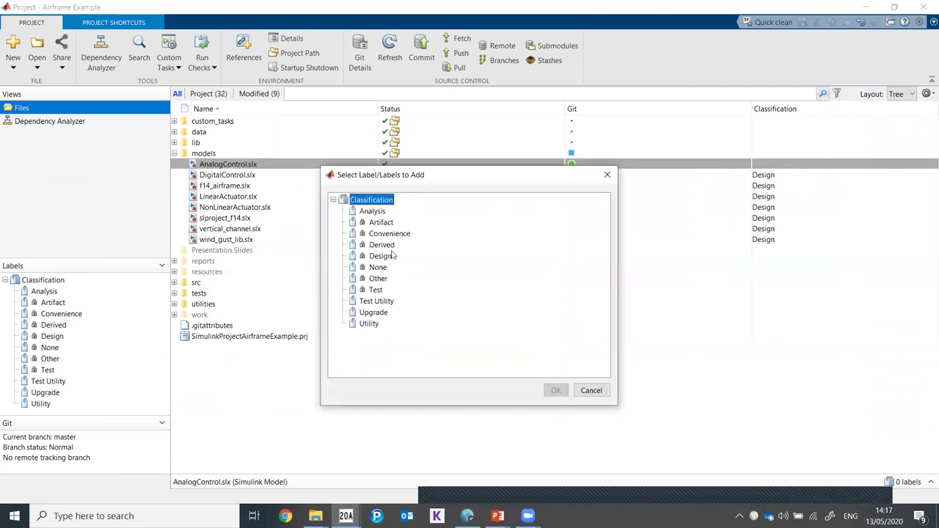
click(376, 292)
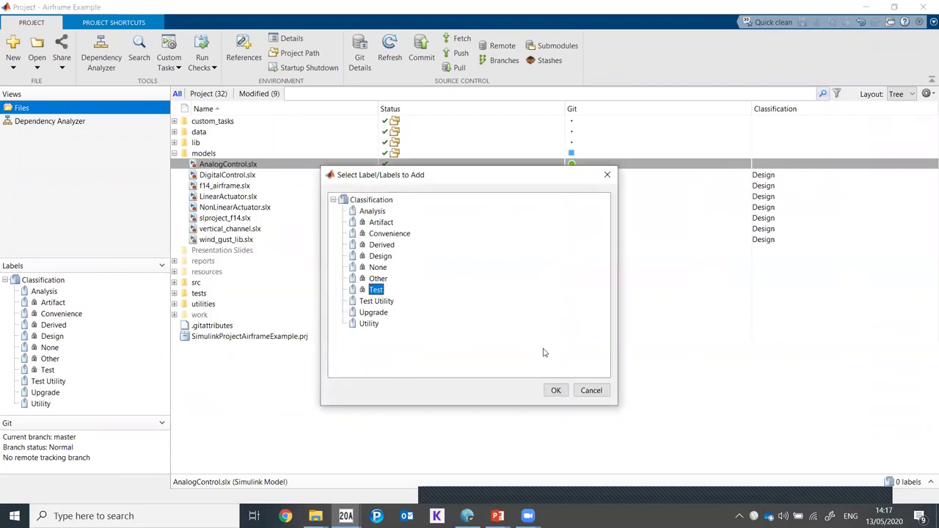
click(556, 391)
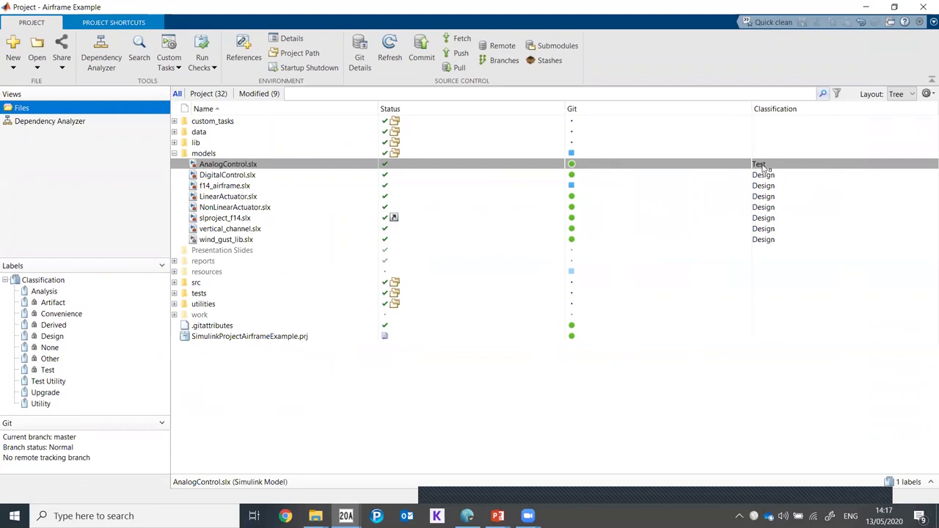
Filter the project files to those carrying the Design classification label
click(837, 94)
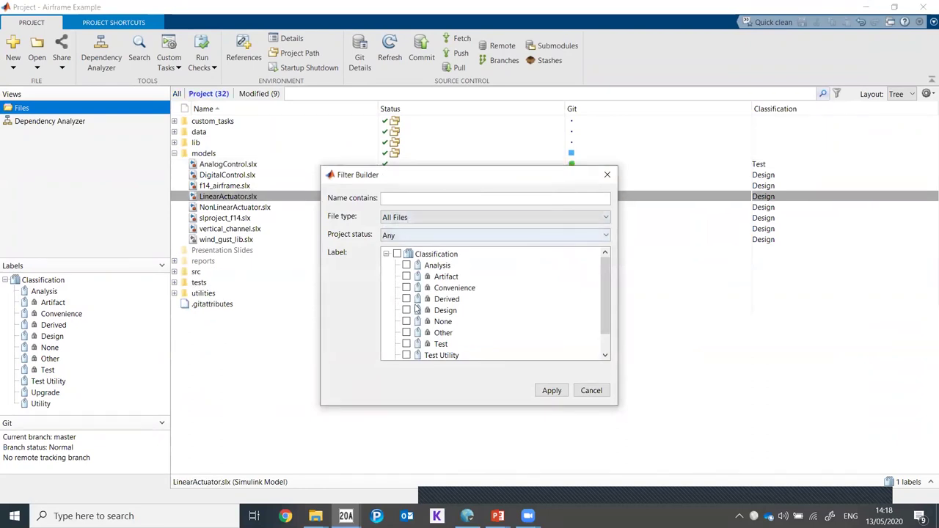
click(409, 310)
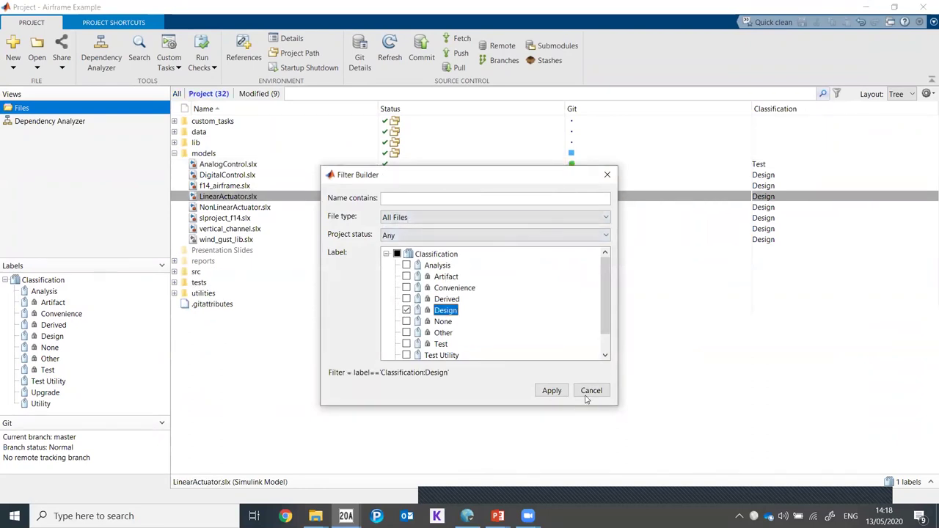
click(552, 390)
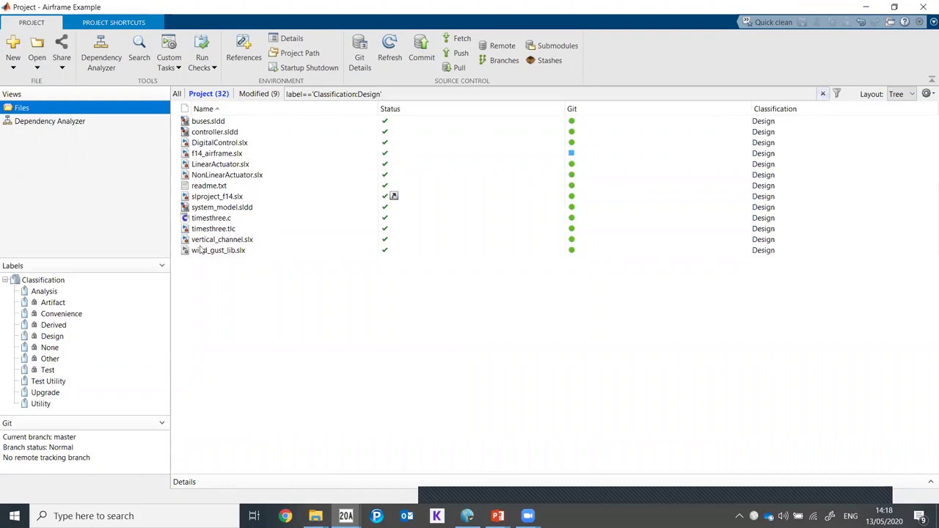
View the f14_airframe.slx model from the filtered files, close it and clear the Design label filter
double_click(213, 154)
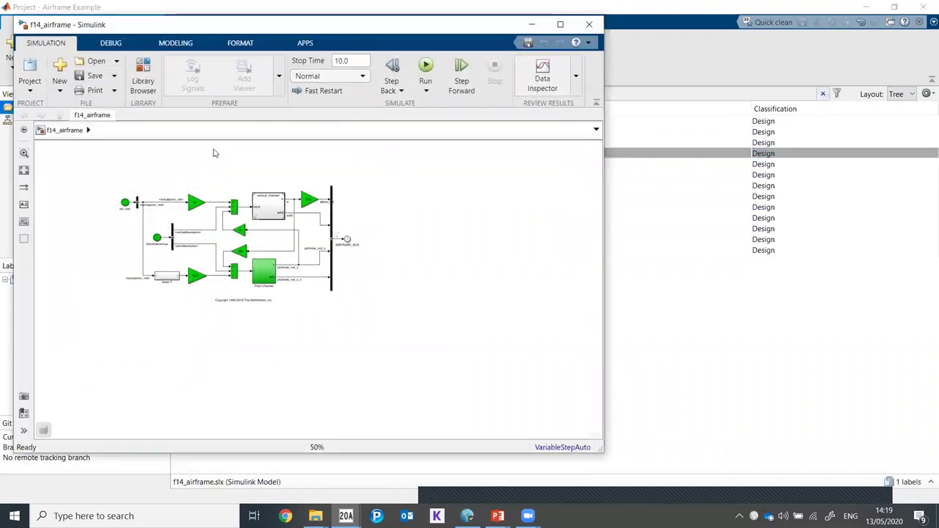
click(589, 24)
click(823, 93)
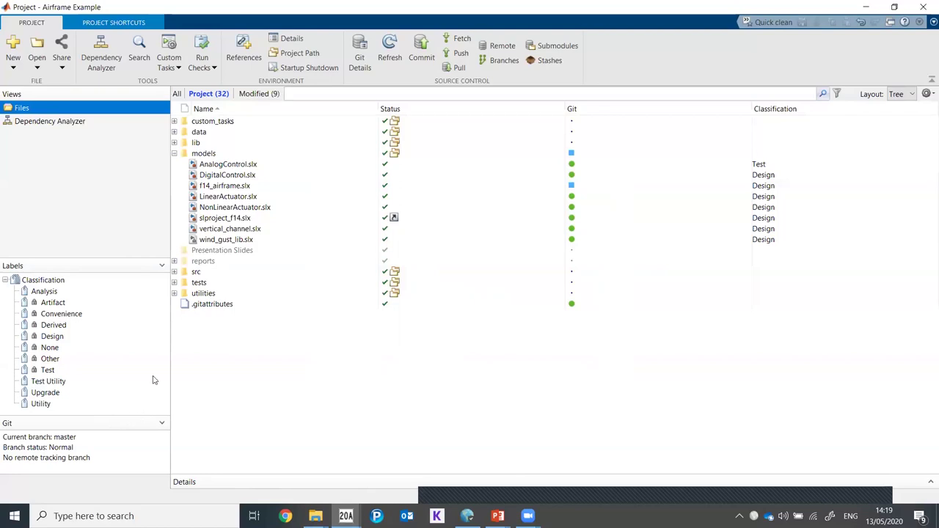
Create a new label category named Staff with type String, leaving it not single-valued
double_click(24, 282)
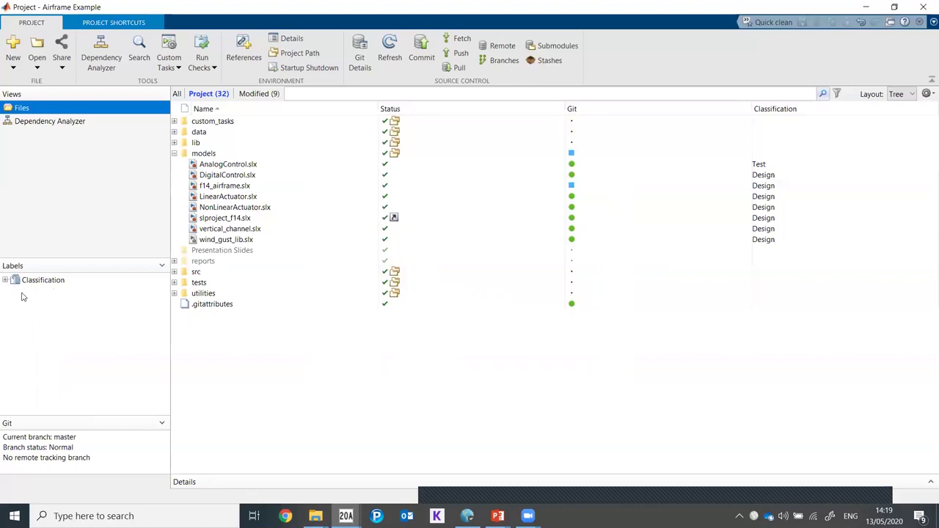
right_click(22, 297)
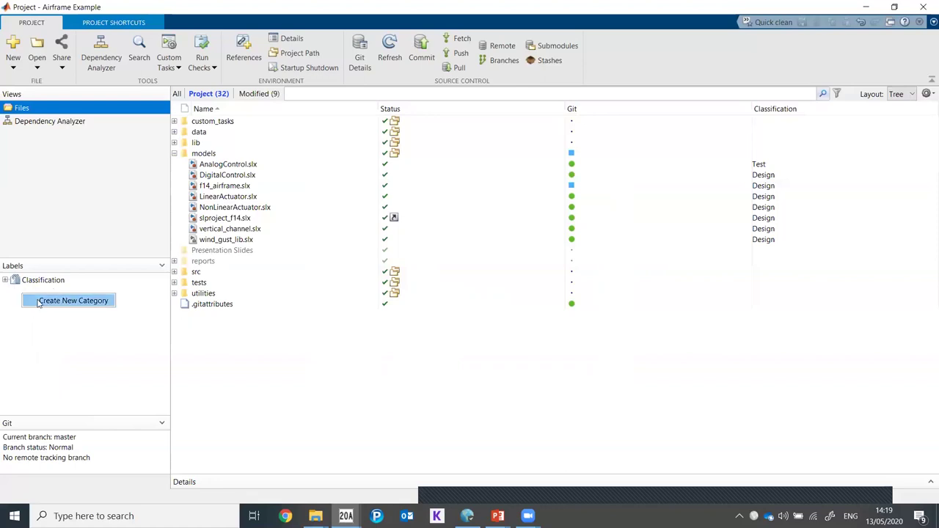
click(41, 301)
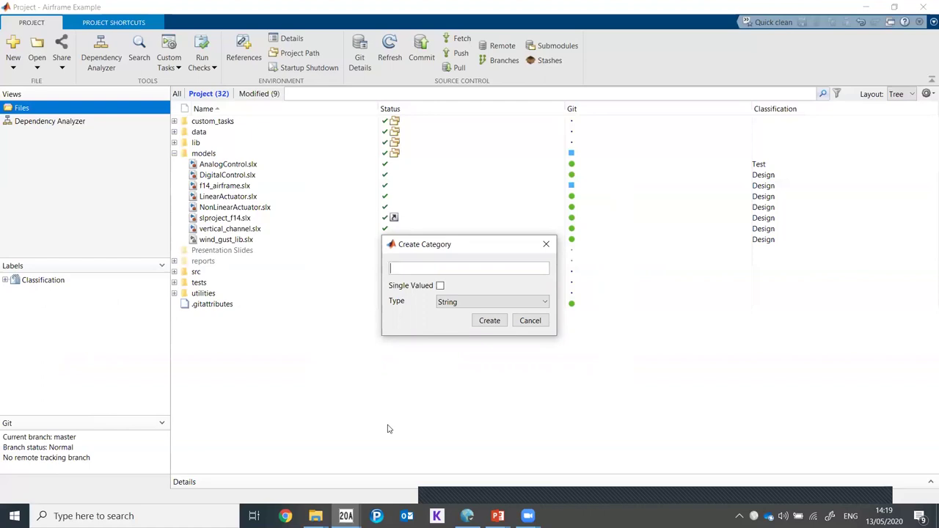
text(Staff)
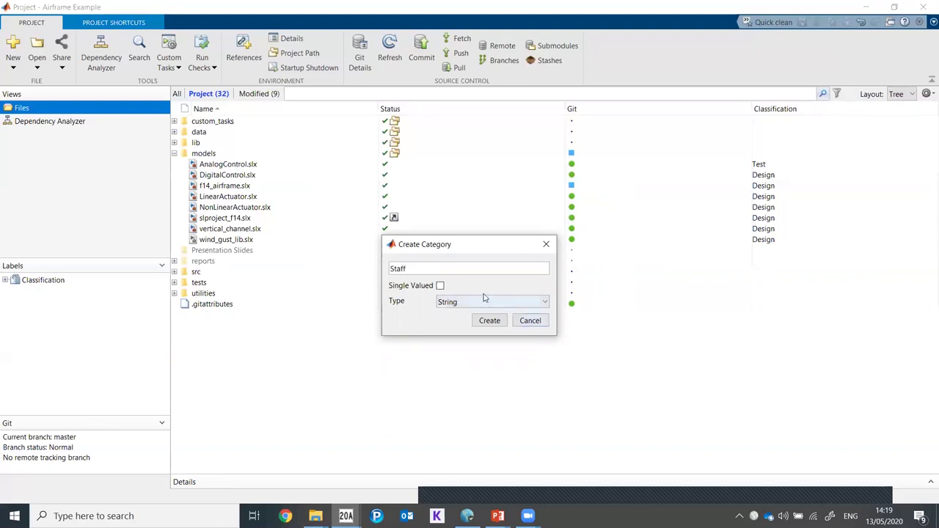
click(442, 288)
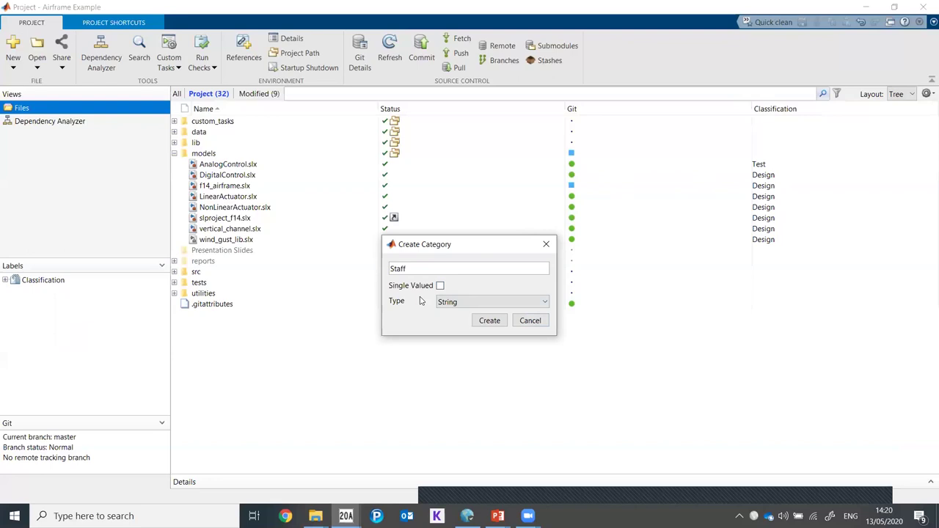
click(440, 286)
click(476, 302)
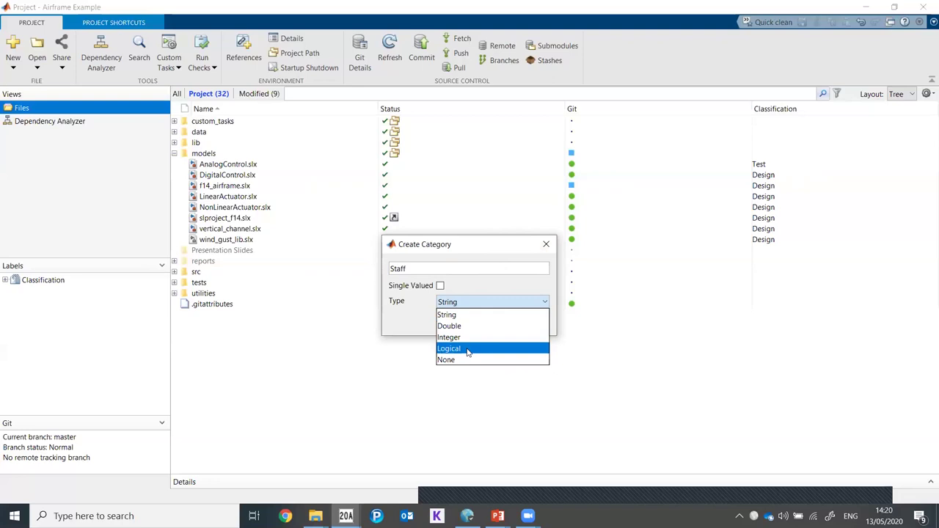
click(474, 317)
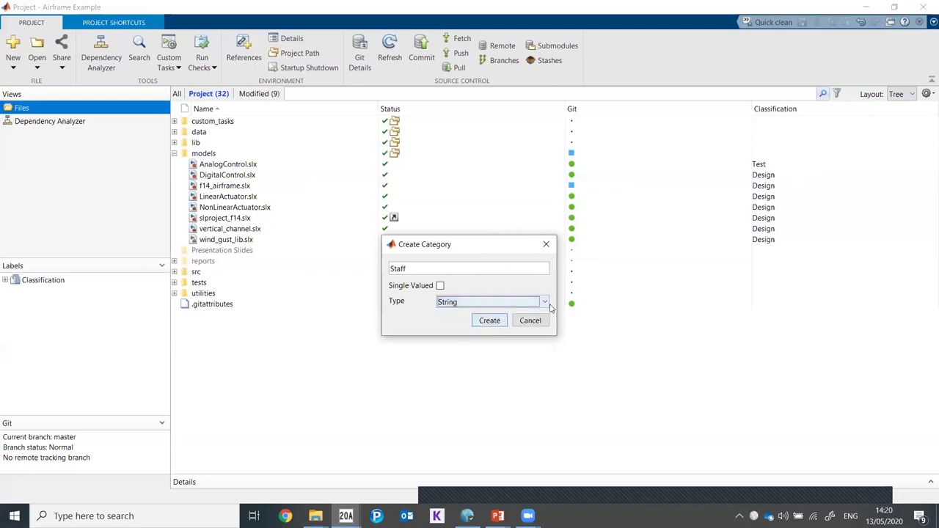
click(490, 321)
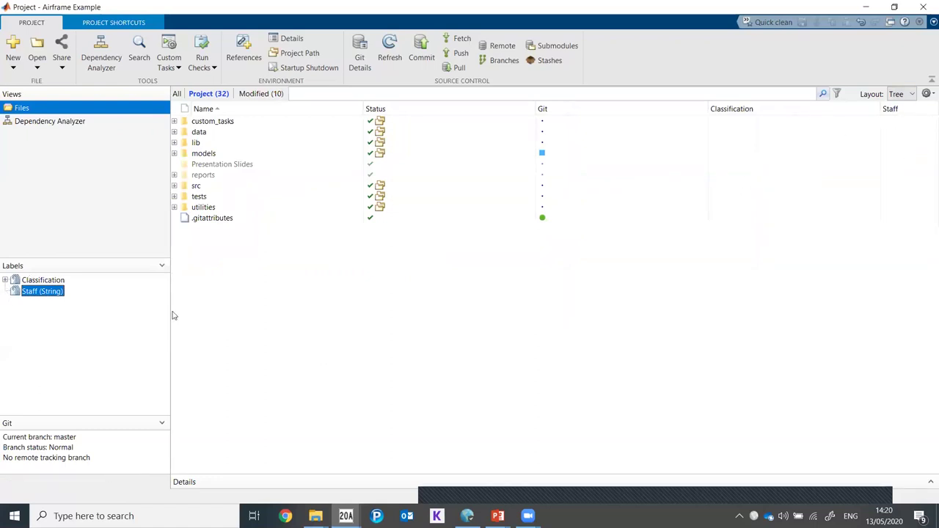
Create three labels in the Staff category, each named after a different staff member
right_click(36, 296)
click(49, 303)
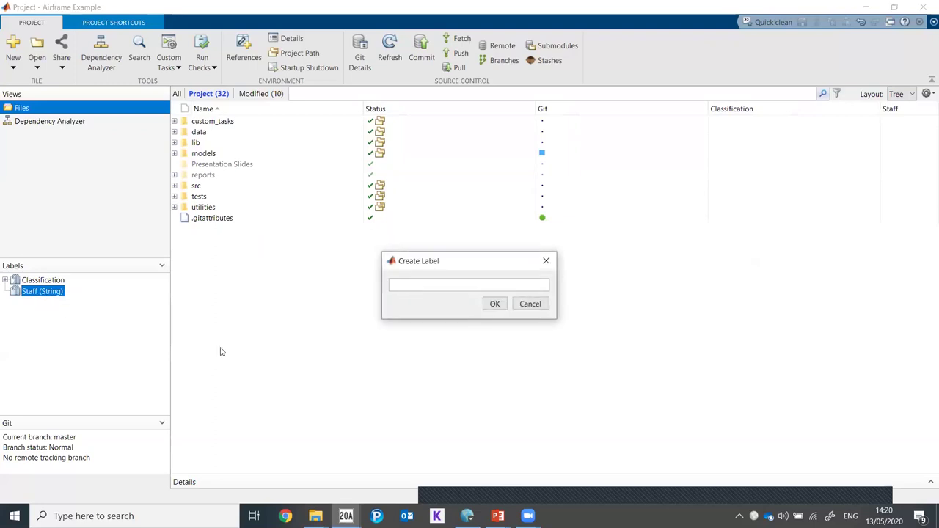
key(Return)
right_click(44, 291)
click(80, 297)
key(Return)
right_click(59, 293)
click(72, 306)
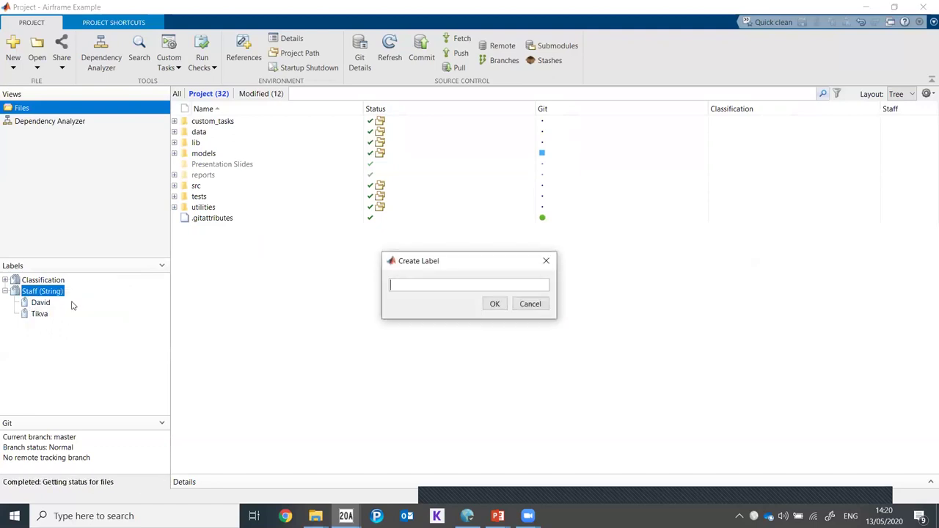
text(Shauli)
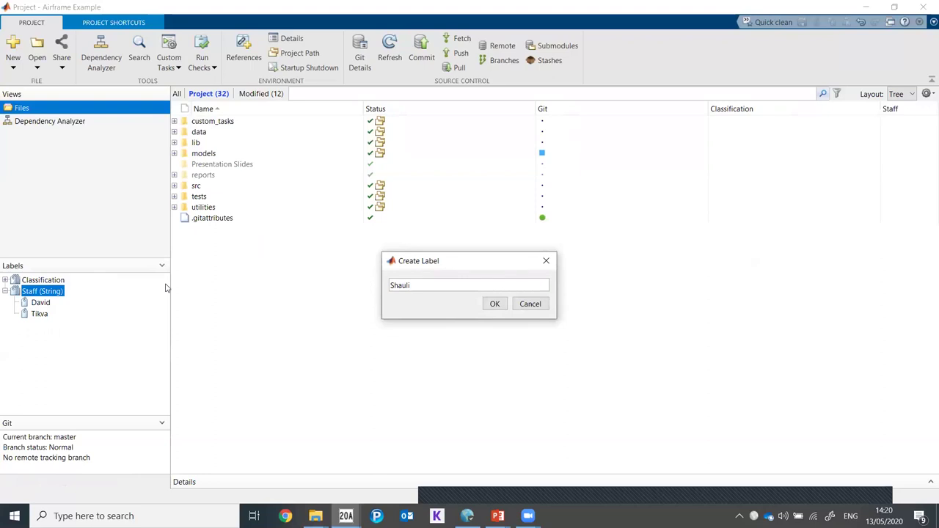
key(Return)
Add the first listed staff member's label to AnalogControl.slx in the models folder
click(174, 152)
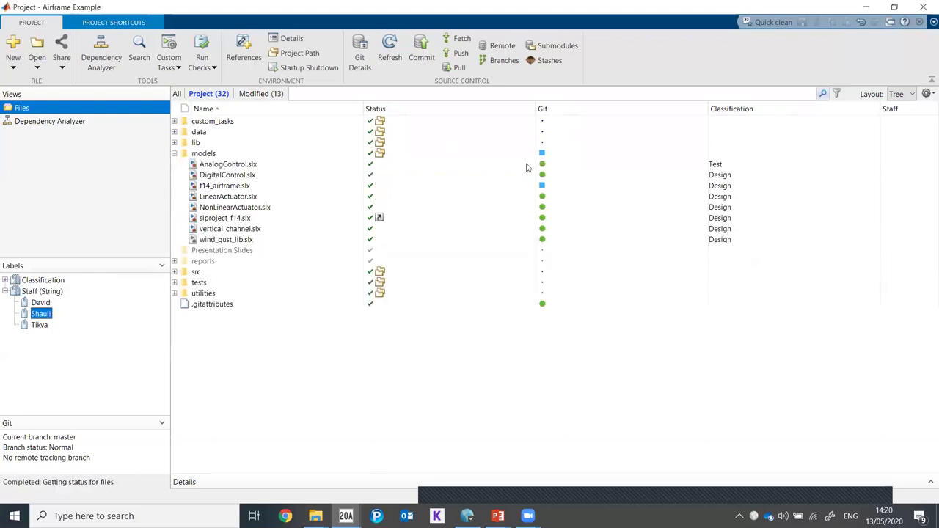
click(330, 169)
right_click(262, 168)
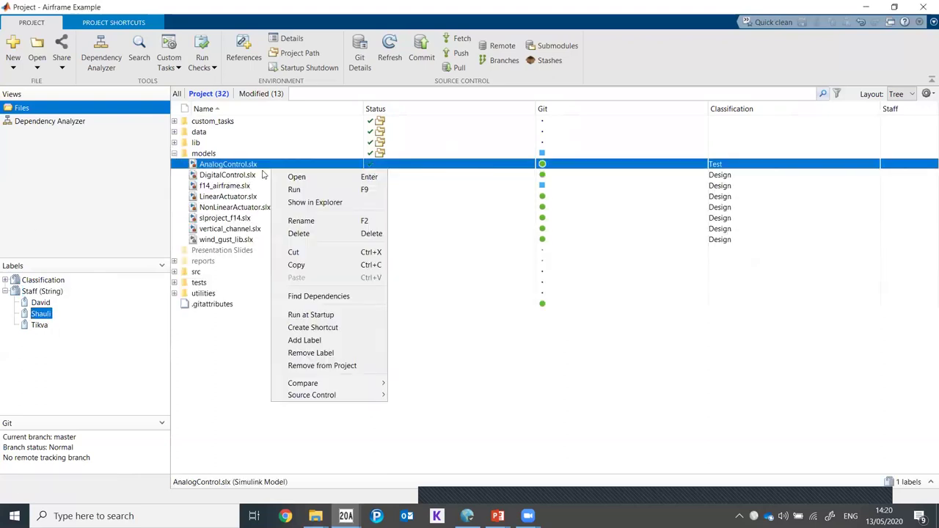
right_click(254, 168)
click(313, 339)
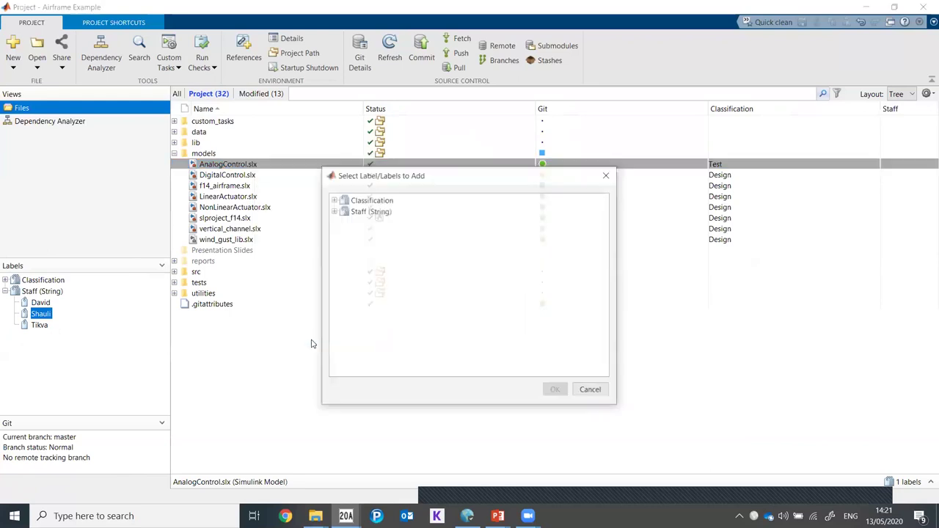
click(333, 212)
click(367, 223)
click(556, 390)
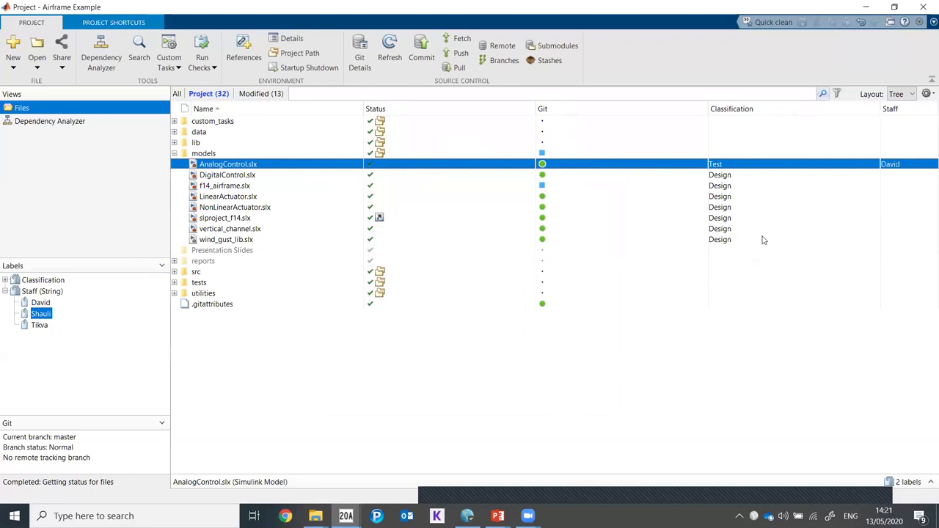
Add the last listed staff member's label to AnalogControl.slx as a second Staff label
right_click(204, 165)
click(312, 339)
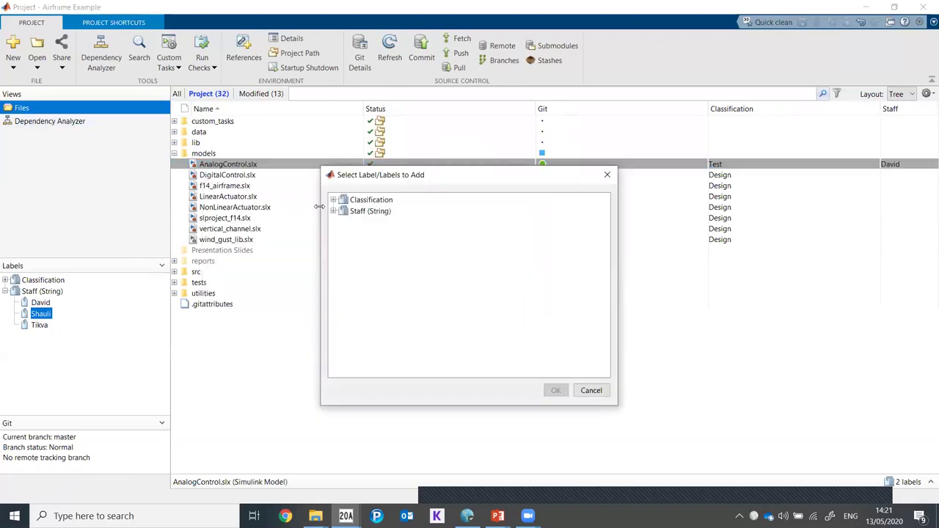
click(333, 211)
click(367, 245)
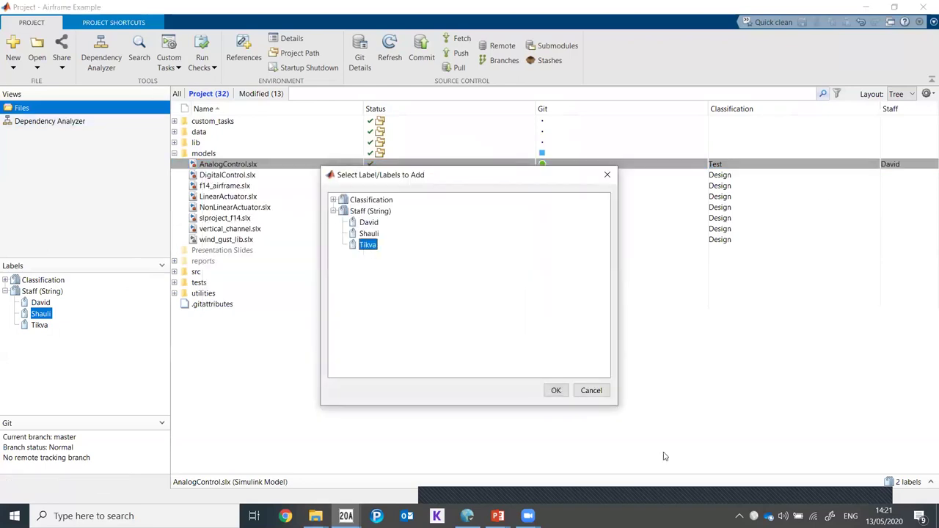
click(556, 390)
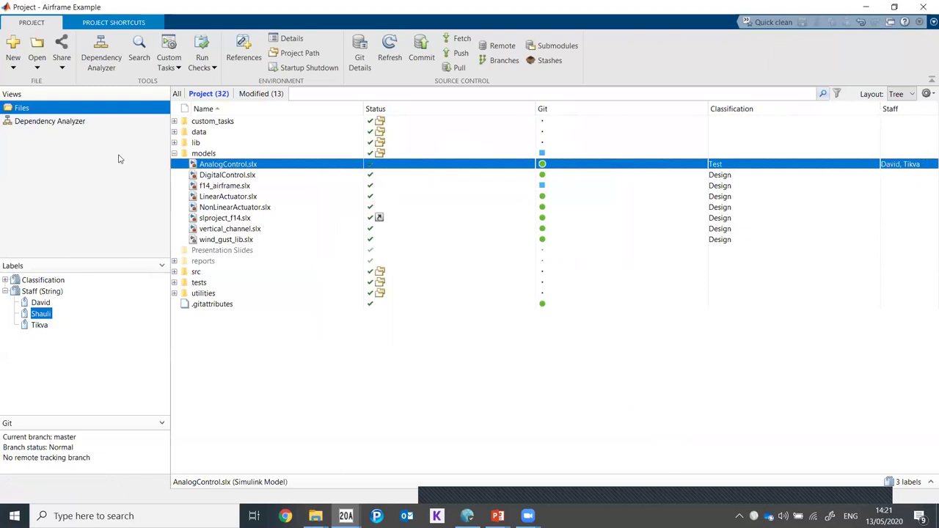
Set the classification label of AnalogControl.slx to Design
right_click(192, 164)
click(246, 332)
click(334, 199)
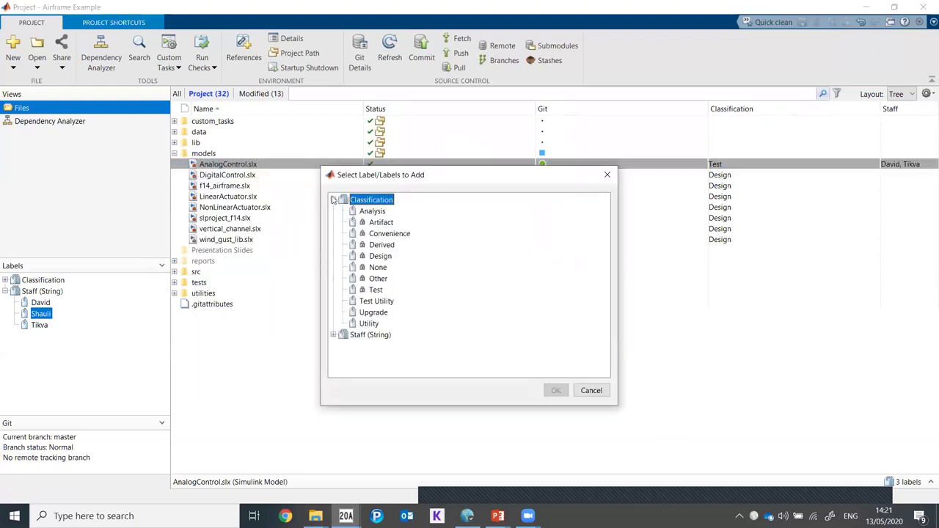
click(378, 256)
click(556, 390)
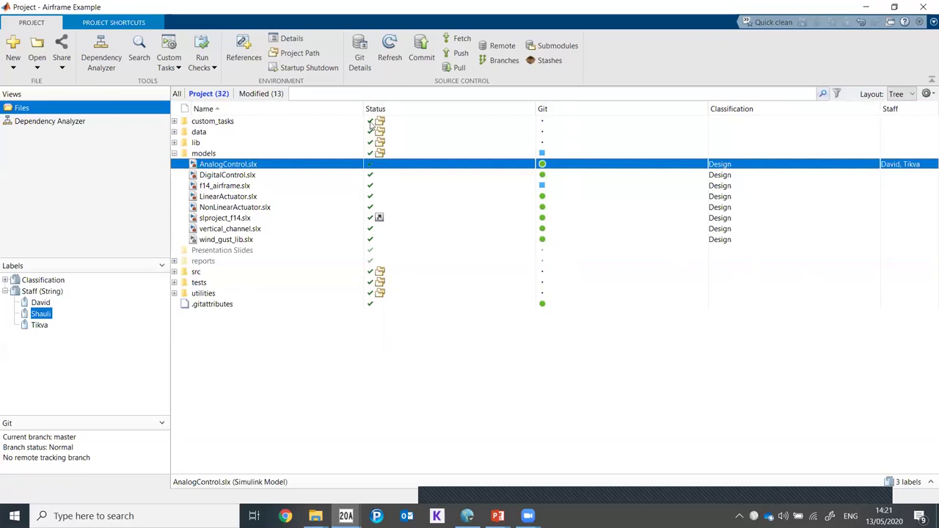
Check the folders' project status and compare the list of project files with the list of all files
mouse_move(372, 126)
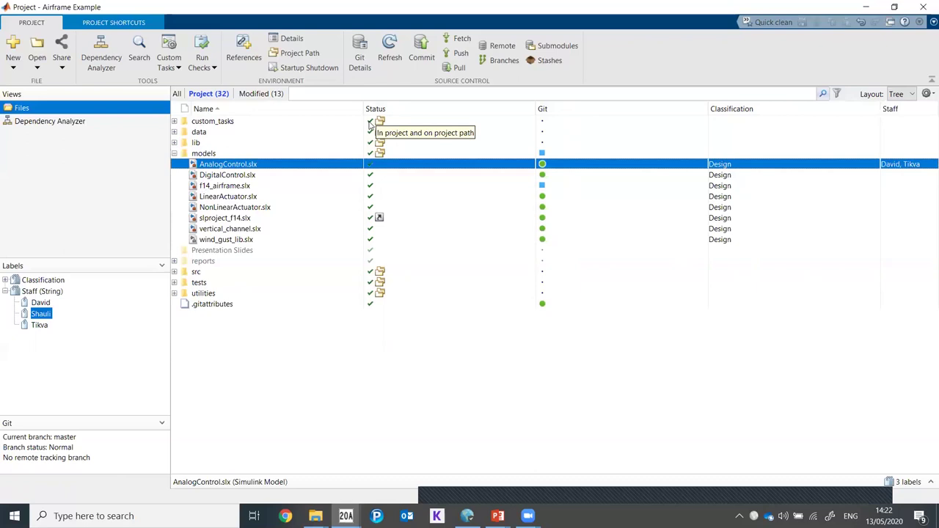
click(177, 94)
click(209, 94)
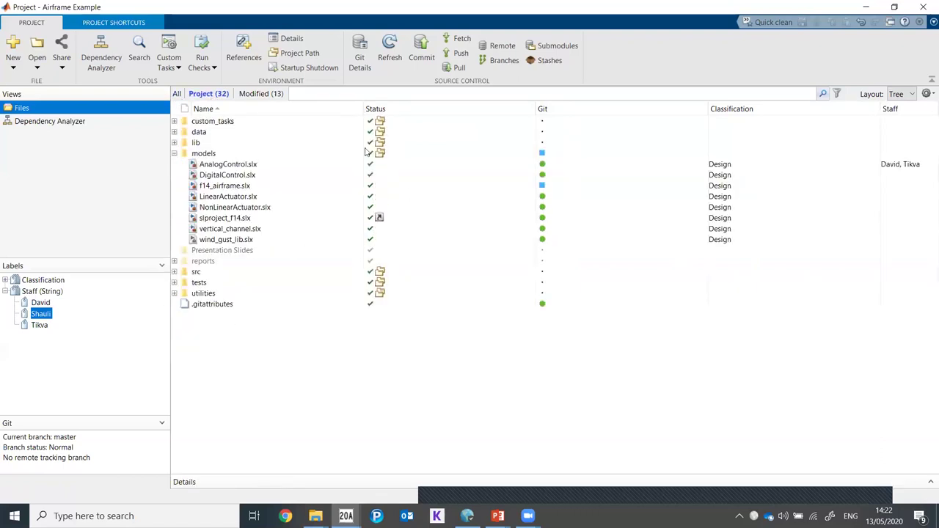
click(177, 95)
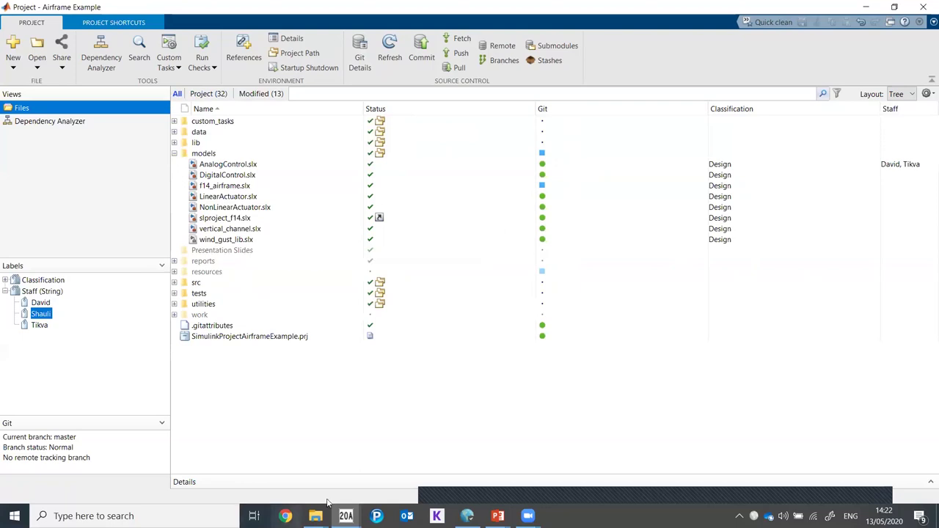
Duplicate Simulink Project Management.pptx in the webinar folder in File Explorer and move the copy into the project's Presentation Slides folder
click(224, 250)
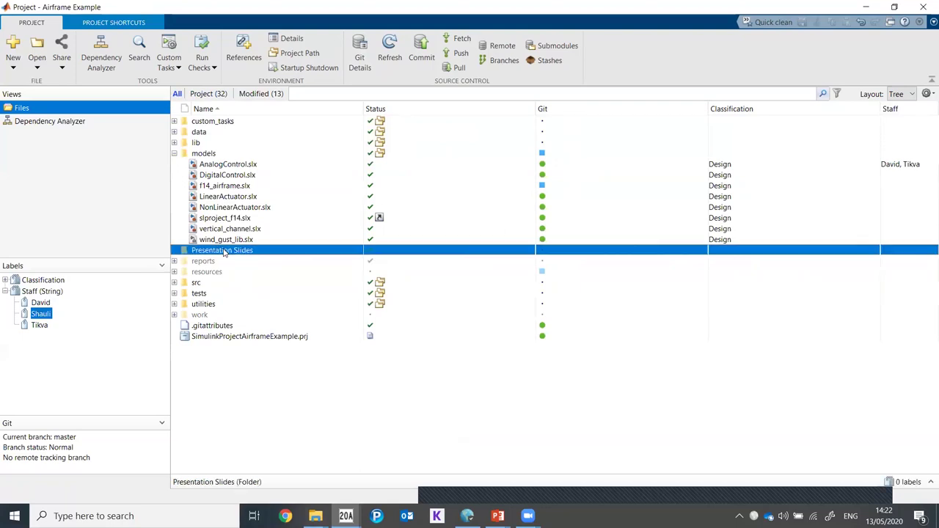
mouse_move(316, 516)
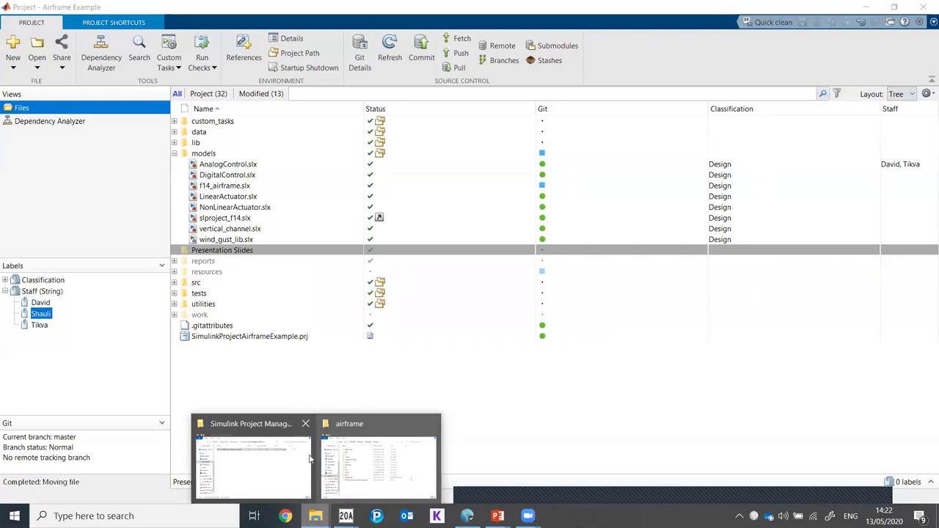
click(237, 465)
drag(611, 306, 621, 332)
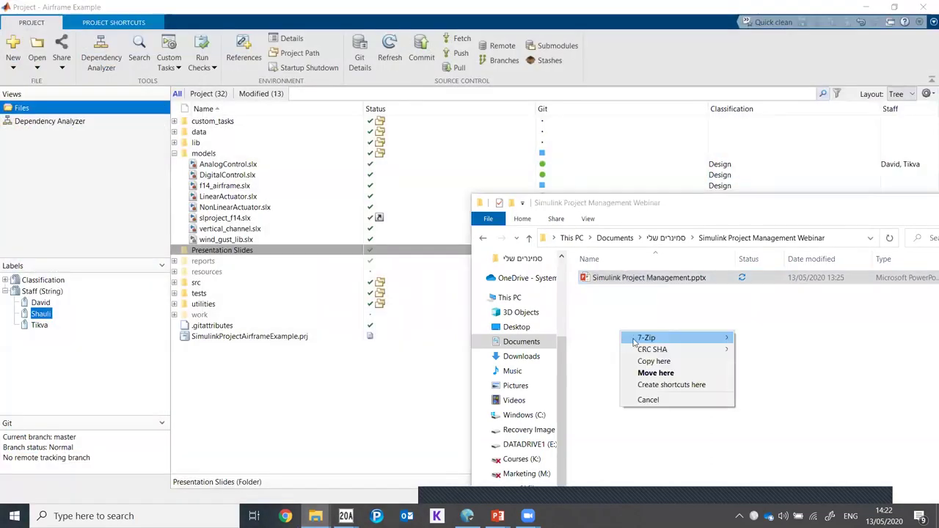
click(658, 362)
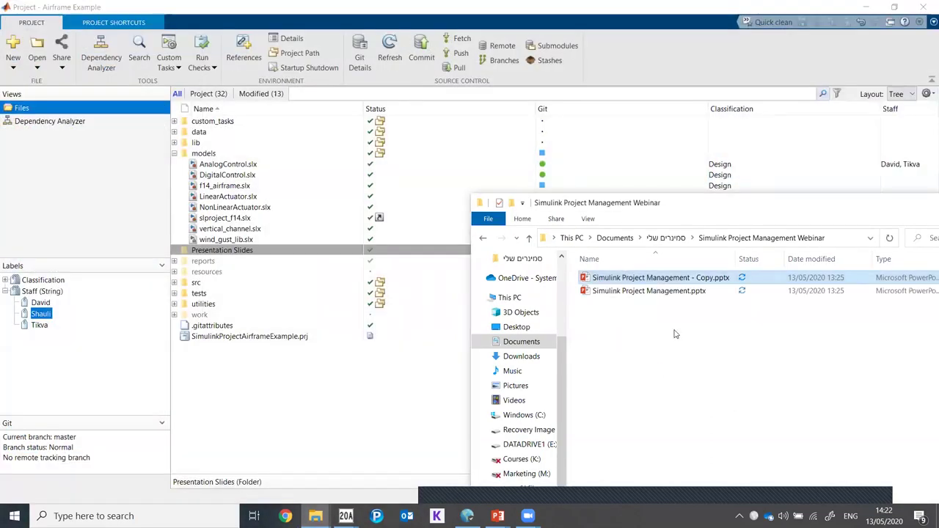
drag(660, 282, 220, 251)
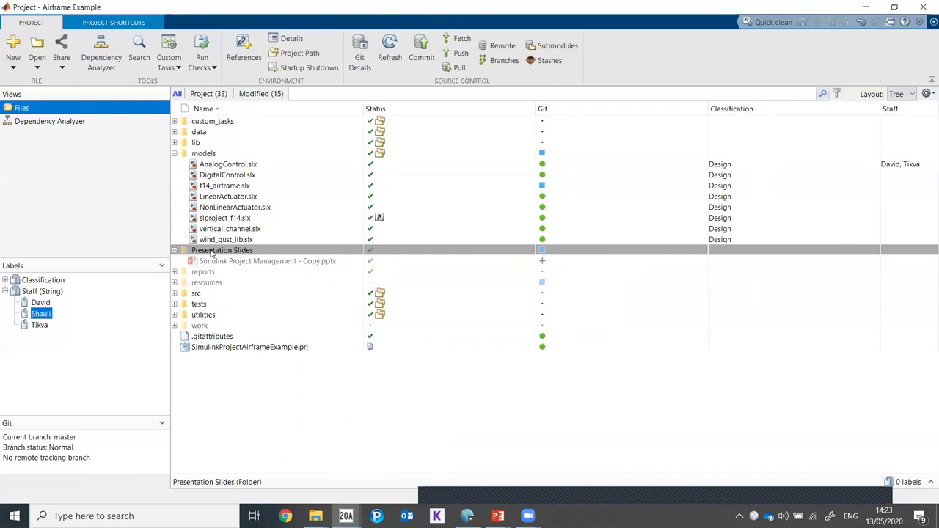
Delete the Presentation Slides folder together with the presentation copy inside it
right_click(193, 251)
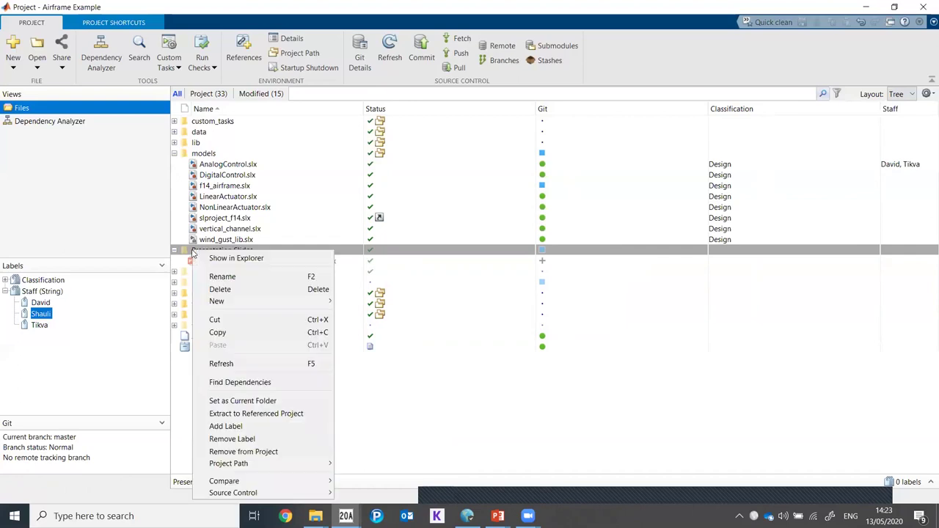
click(220, 289)
right_click(274, 378)
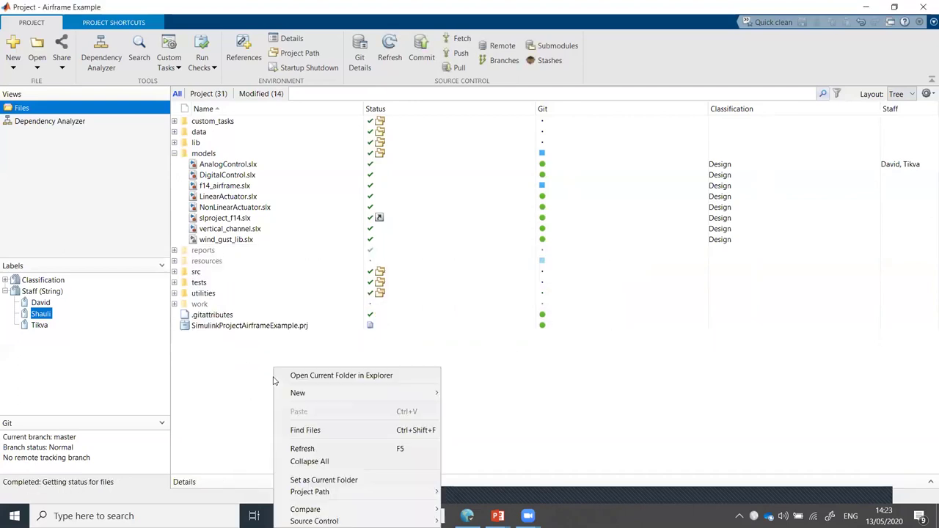
mouse_move(345, 393)
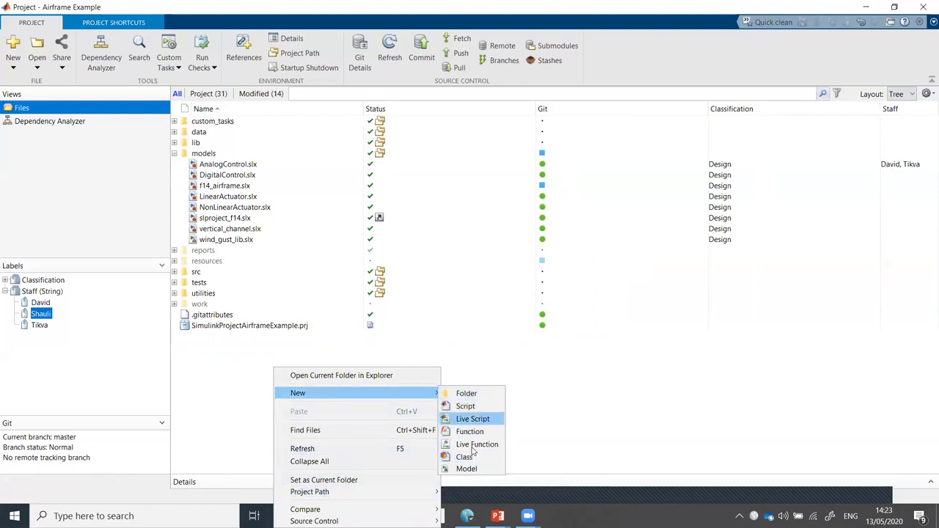
click(596, 383)
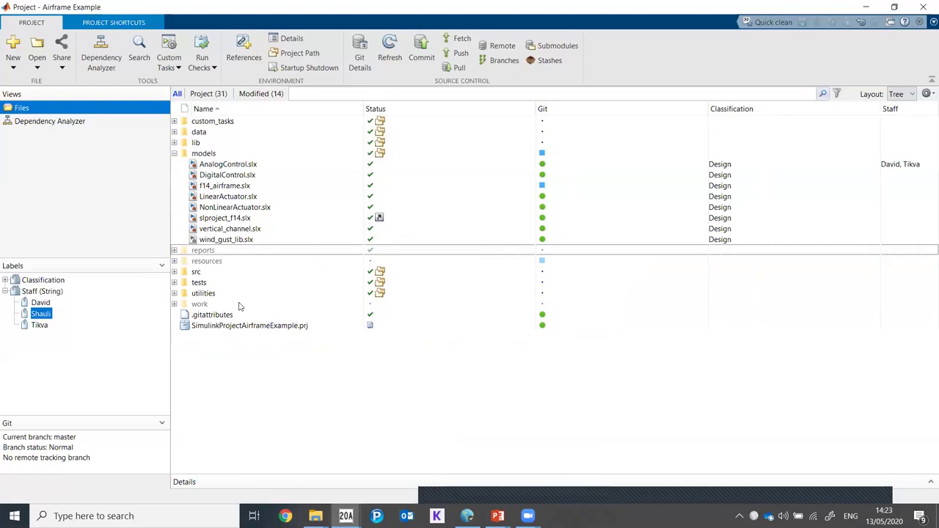
Copy Simulink Project Management.pptx from the webinar folder into the airframe folder in File Explorer, and return to the project window
mouse_move(315, 516)
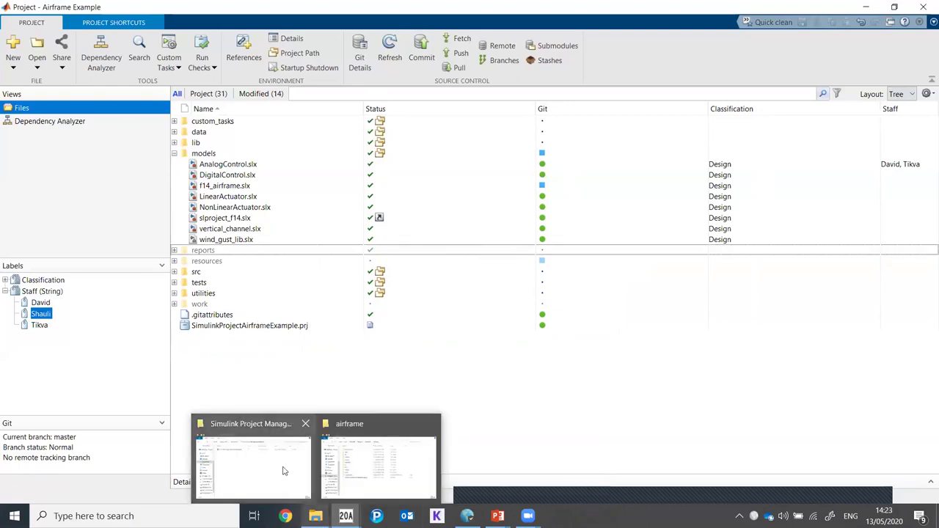
mouse_move(265, 472)
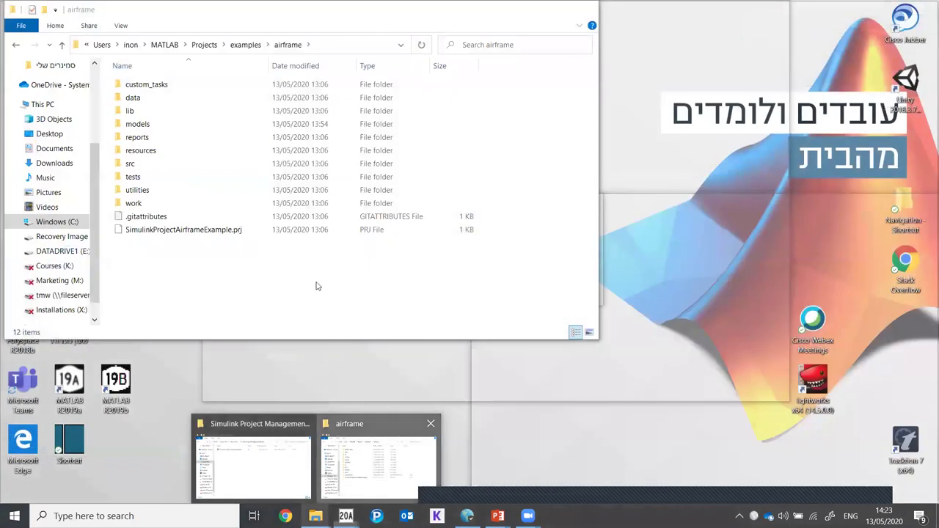
click(378, 463)
key(alt+Tab)
drag(438, 290, 169, 299)
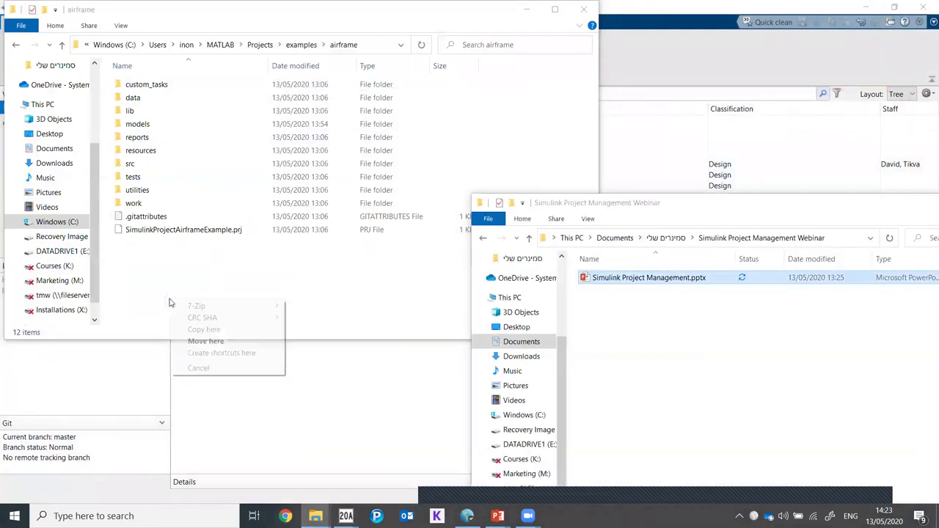
click(211, 330)
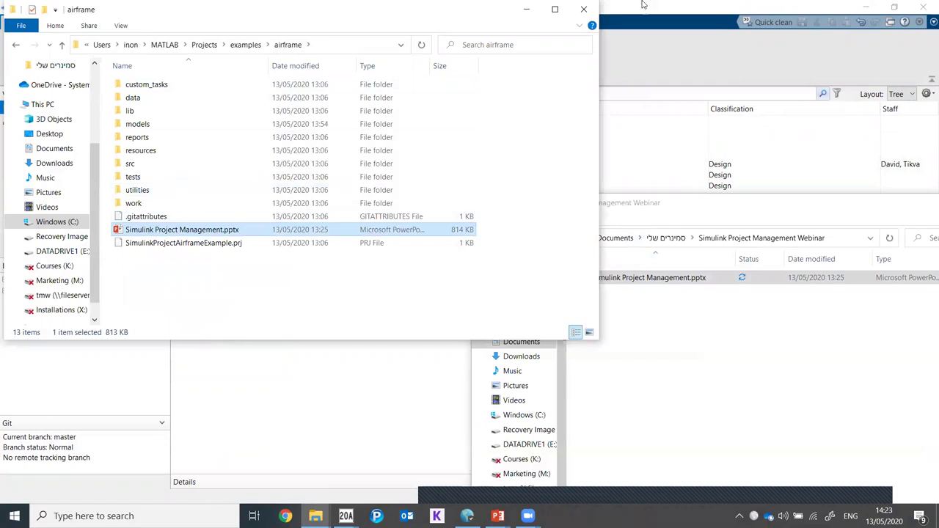
click(670, 46)
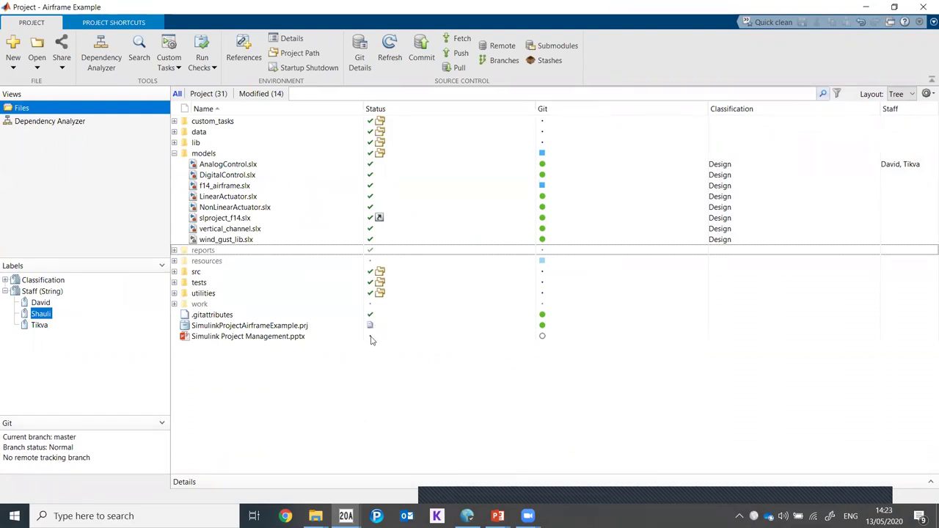
Check the project status of Simulink Project Management.pptx and add the file to the project
mouse_move(371, 340)
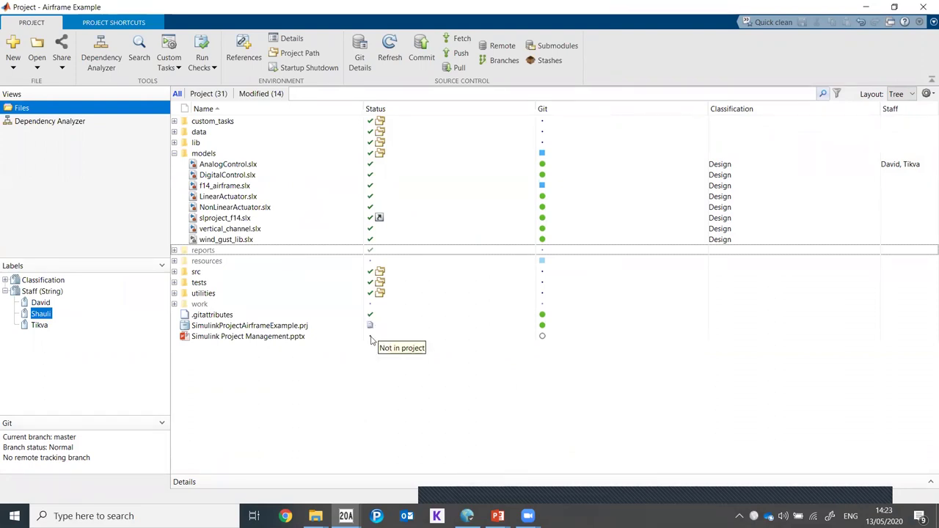
right_click(227, 341)
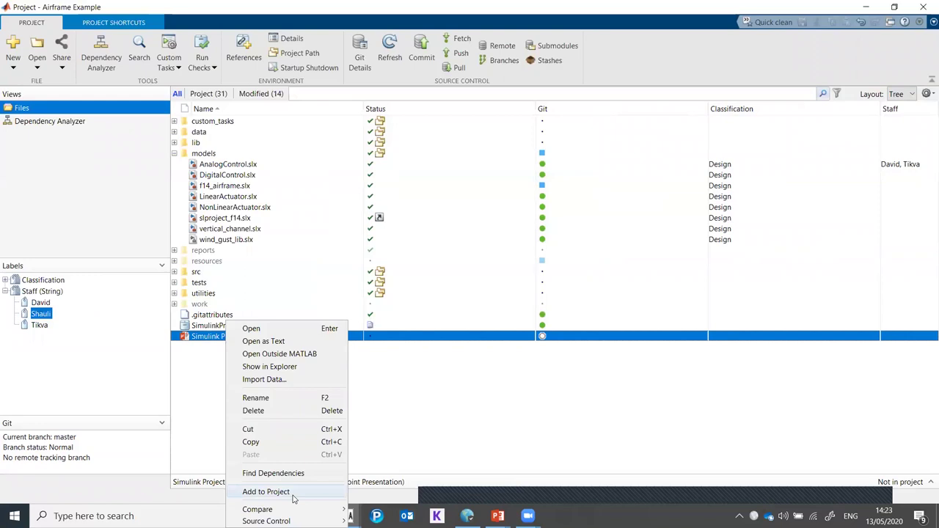
click(266, 491)
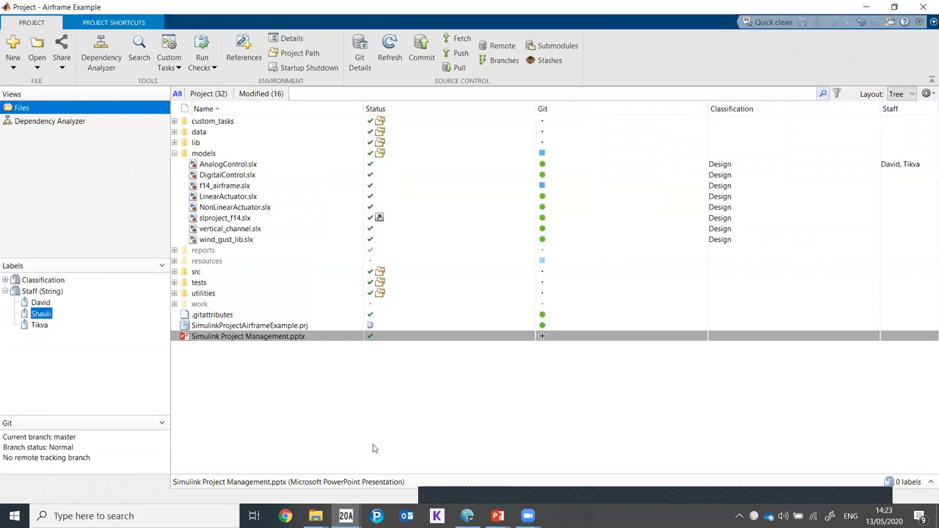
Delete Simulink Project Management.pptx from the airframe folder in File Explorer and check its status in the project
mouse_move(316, 516)
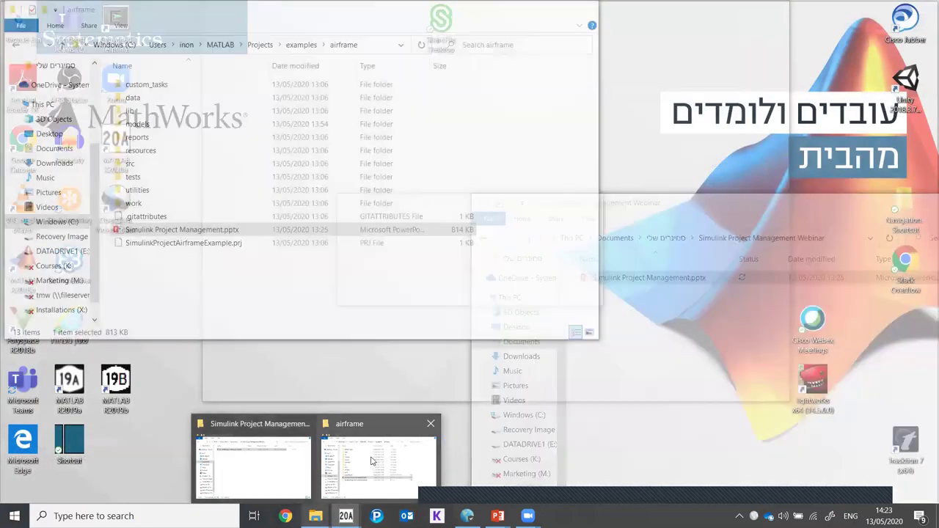
click(378, 462)
click(224, 229)
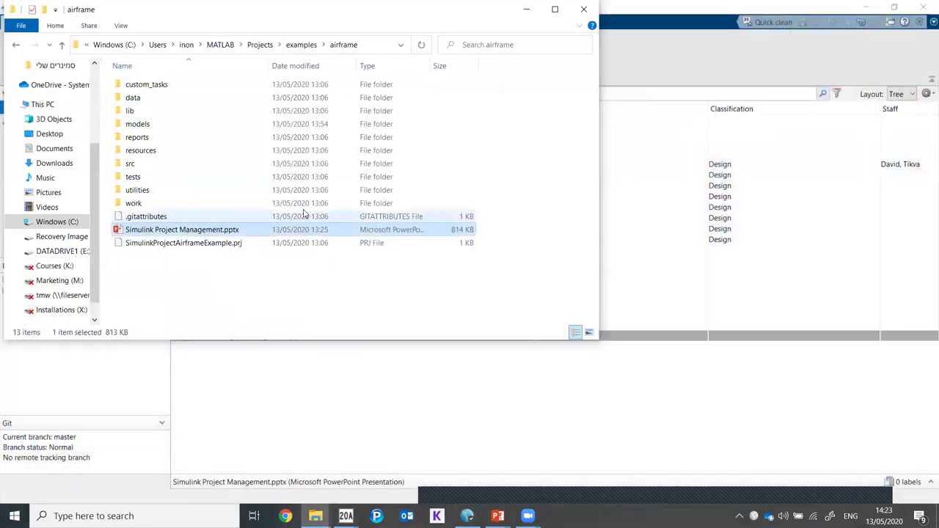
click(342, 417)
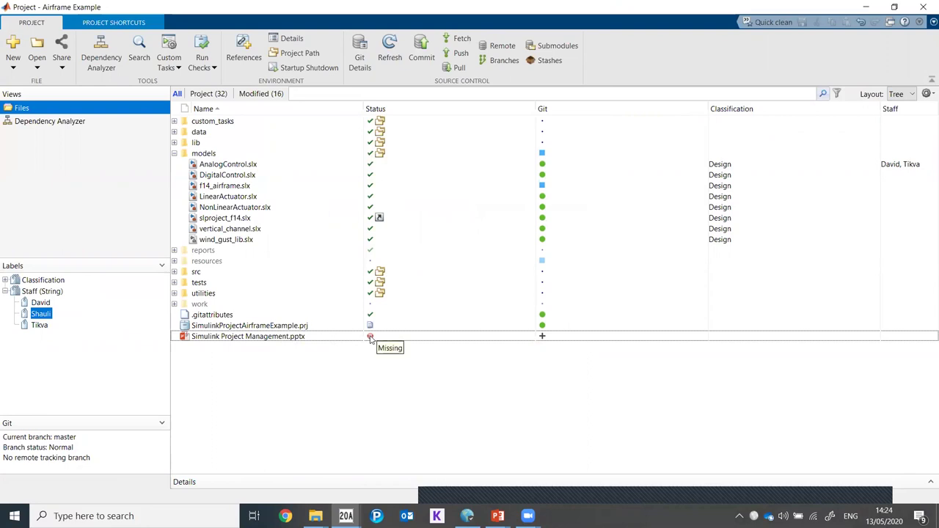
mouse_move(371, 339)
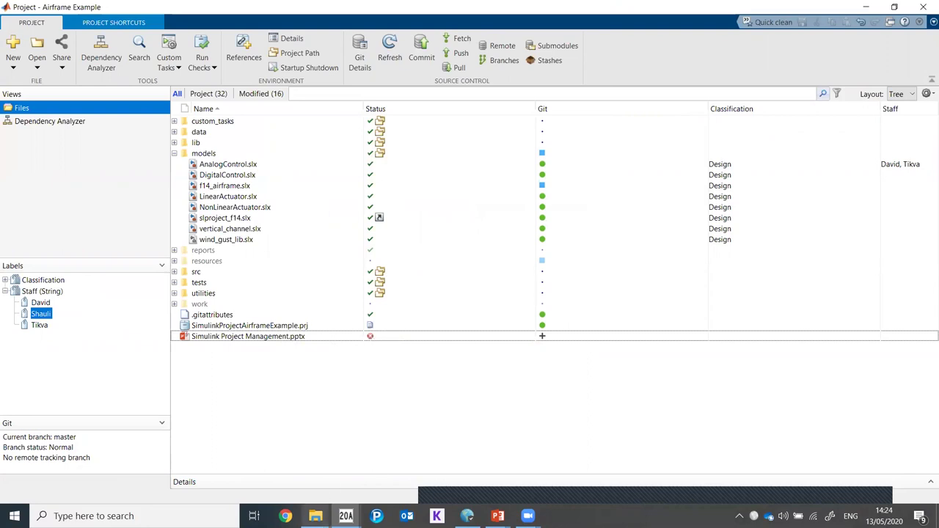
Create a folder named Slides inside the airframe folder in File Explorer, and return to the project window
mouse_move(315, 516)
mouse_move(359, 475)
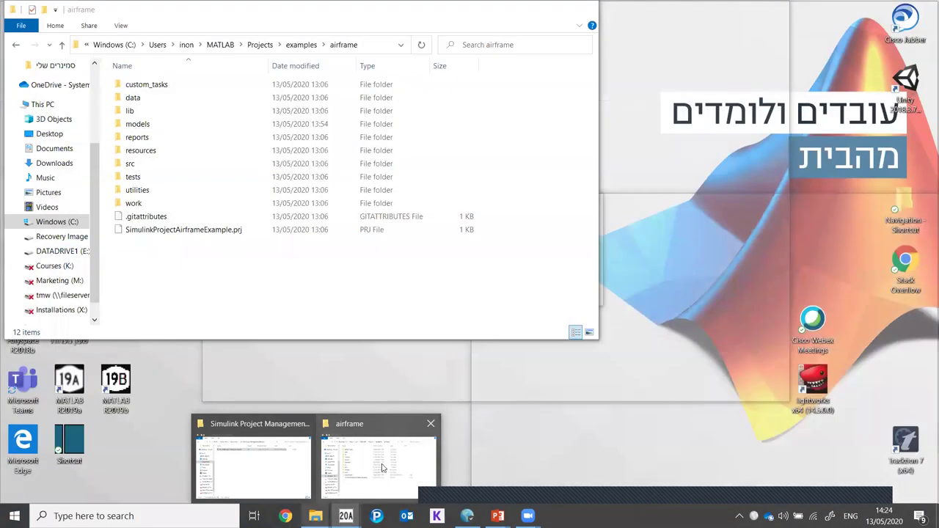
click(382, 467)
right_click(170, 324)
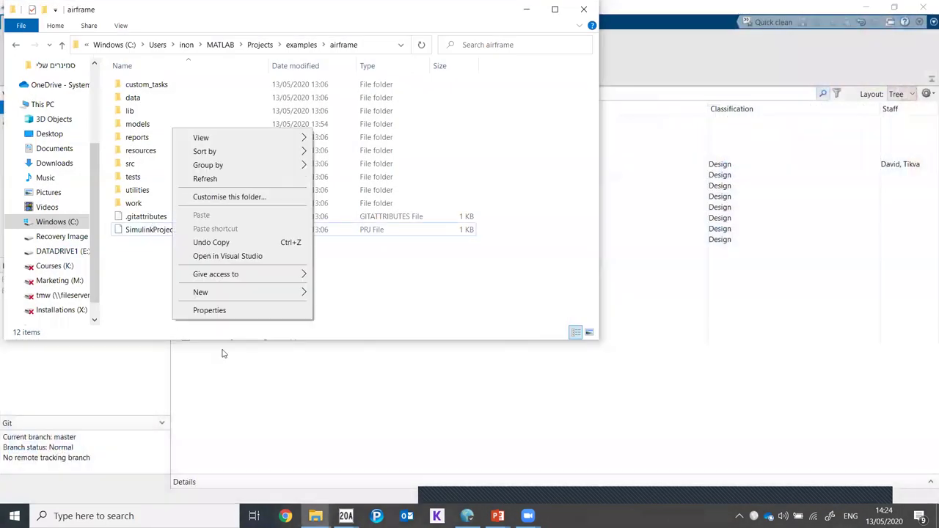
mouse_move(246, 295)
click(359, 296)
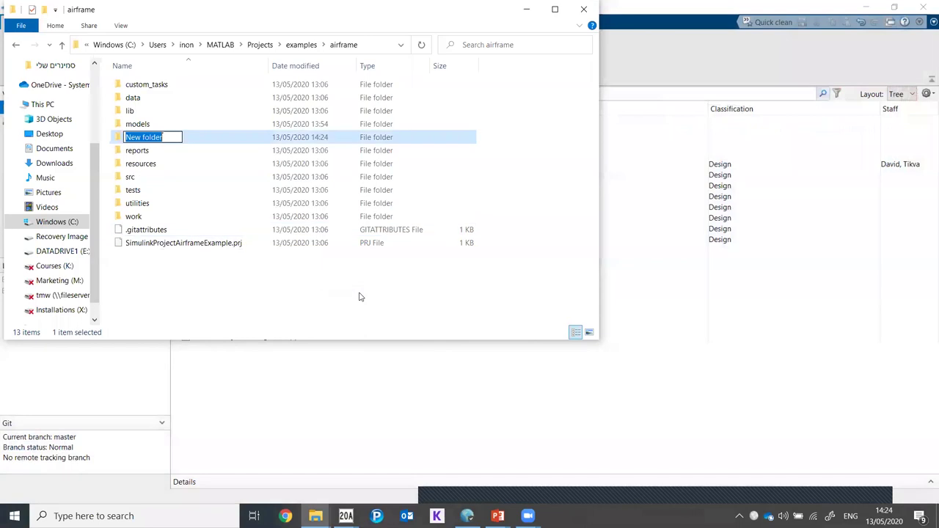
text(Slides)
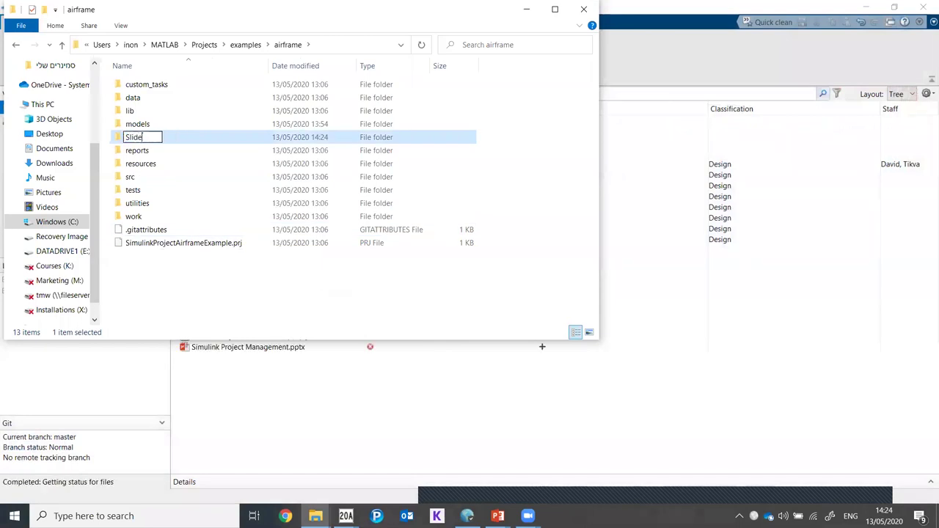
key(Return)
click(335, 413)
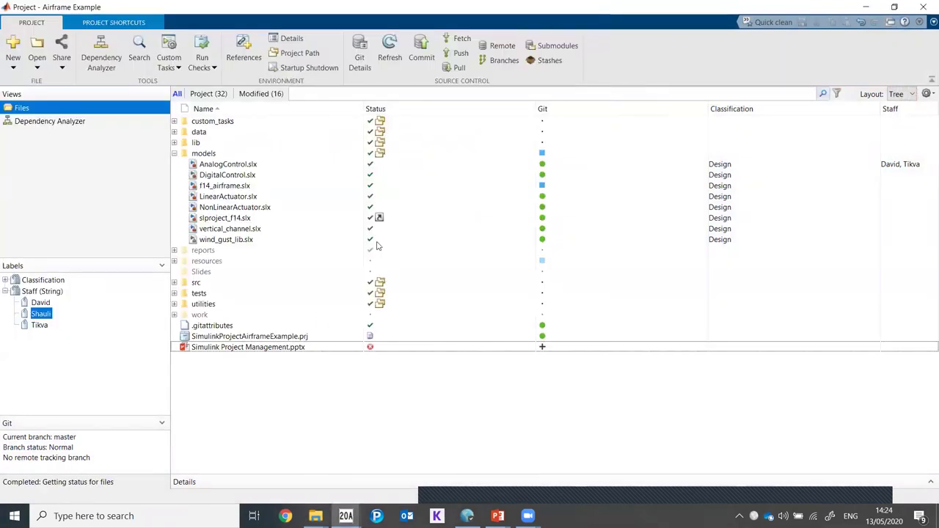
Check the lib folder's project path status and review the Slides folder's options for joining the project and its path
right_click(201, 273)
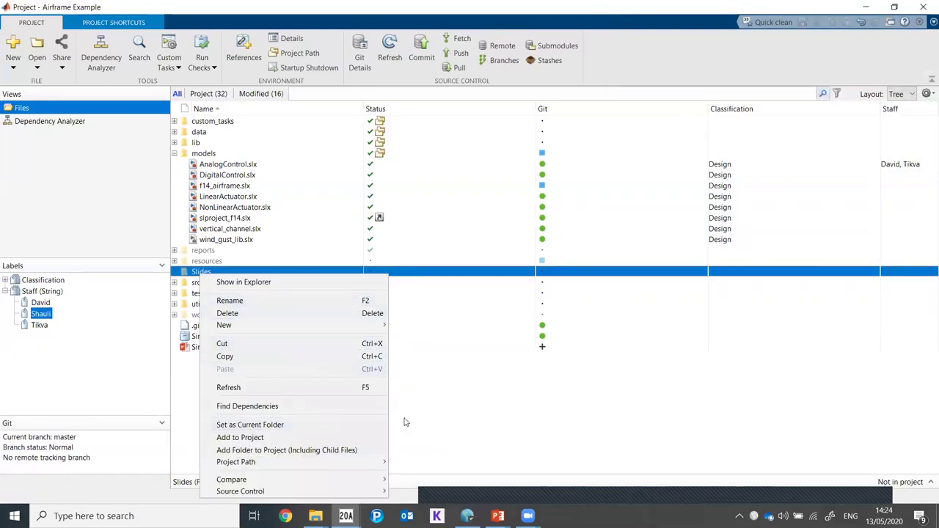
click(441, 425)
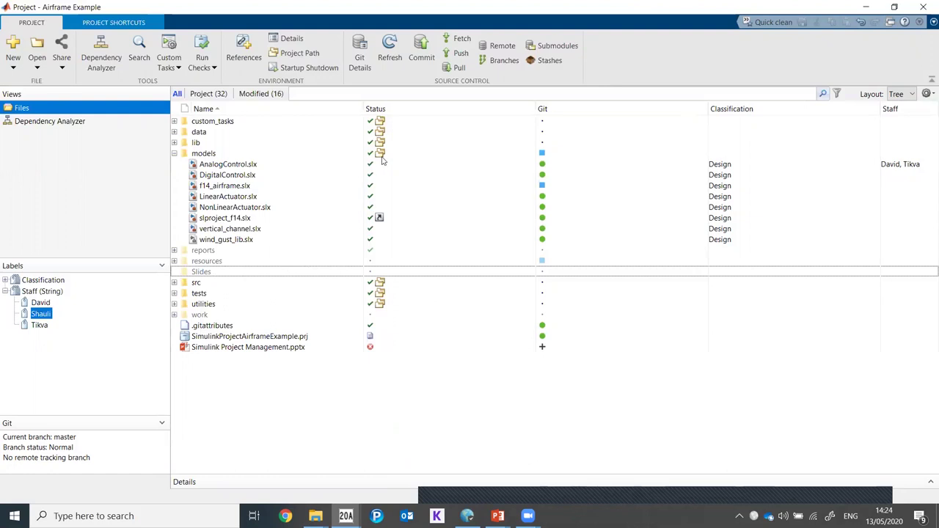
mouse_move(380, 145)
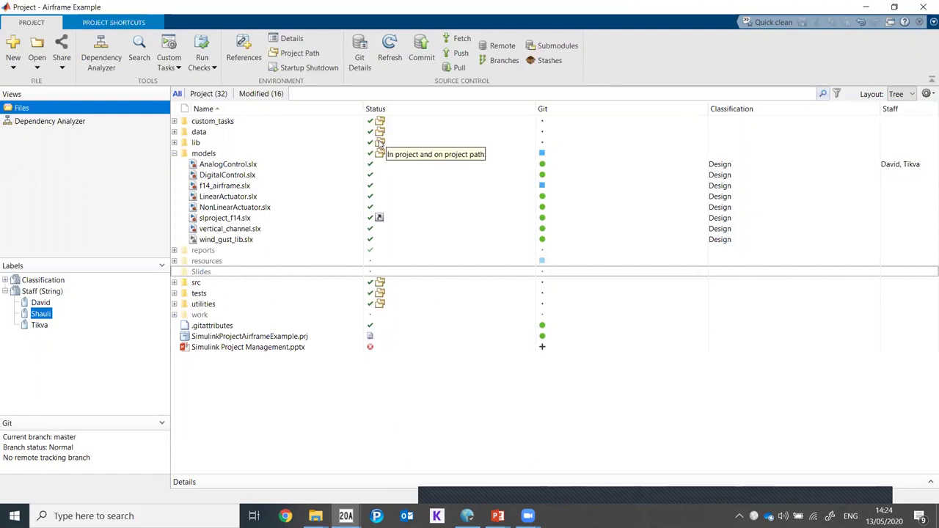
right_click(210, 277)
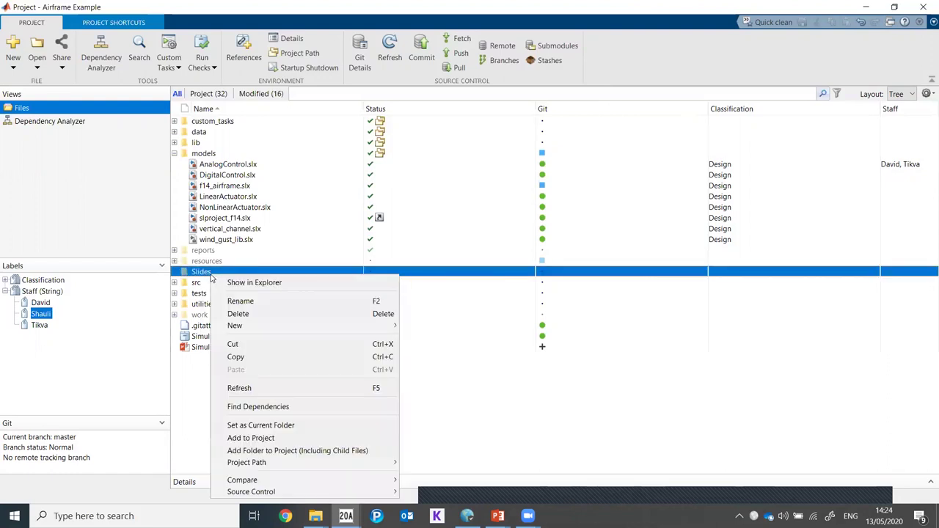
mouse_move(355, 465)
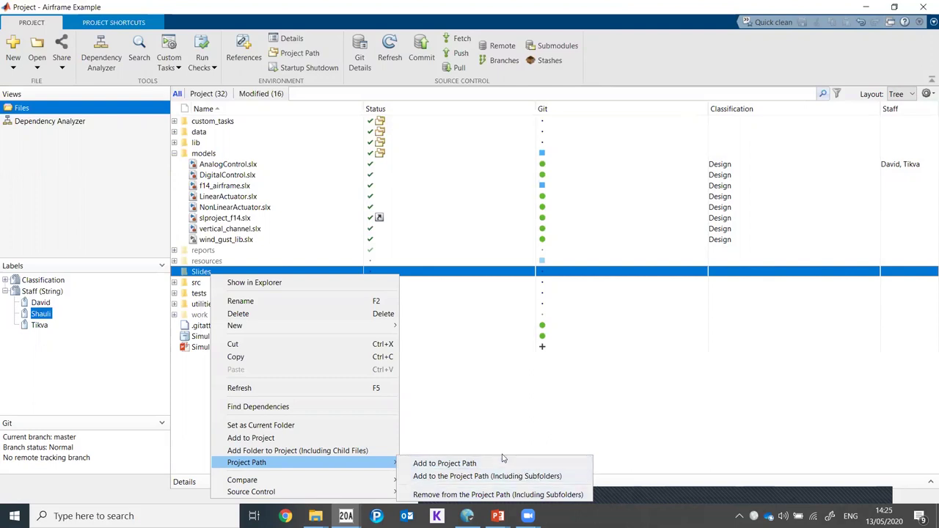
click(576, 403)
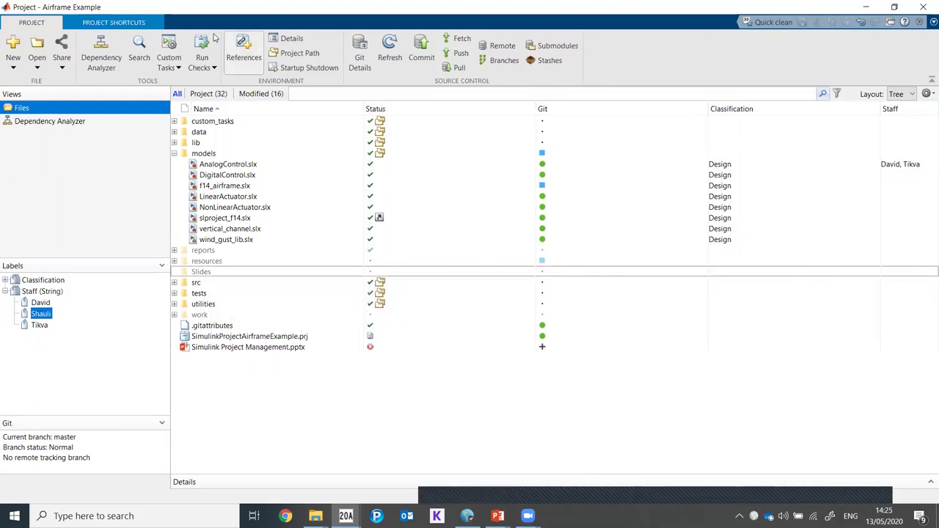
Add the Slides folder with its subfolders to the project path
click(301, 53)
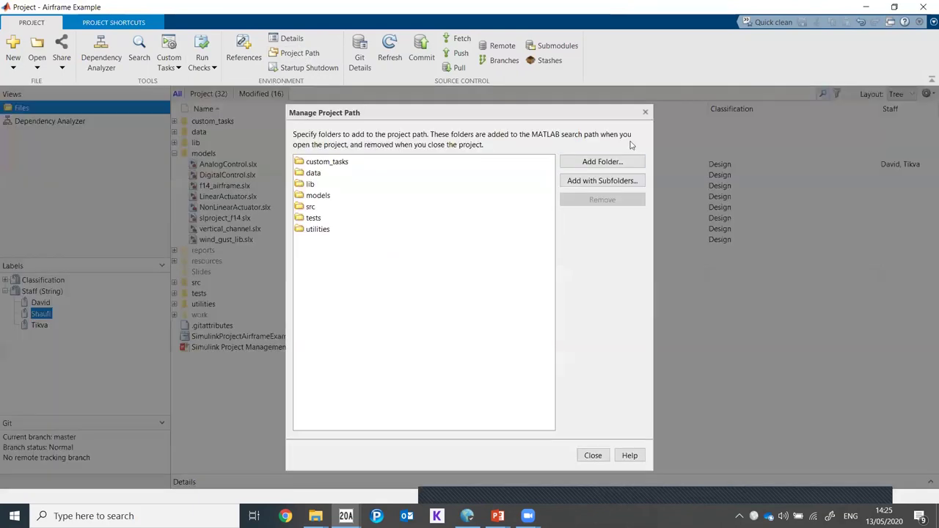
click(596, 180)
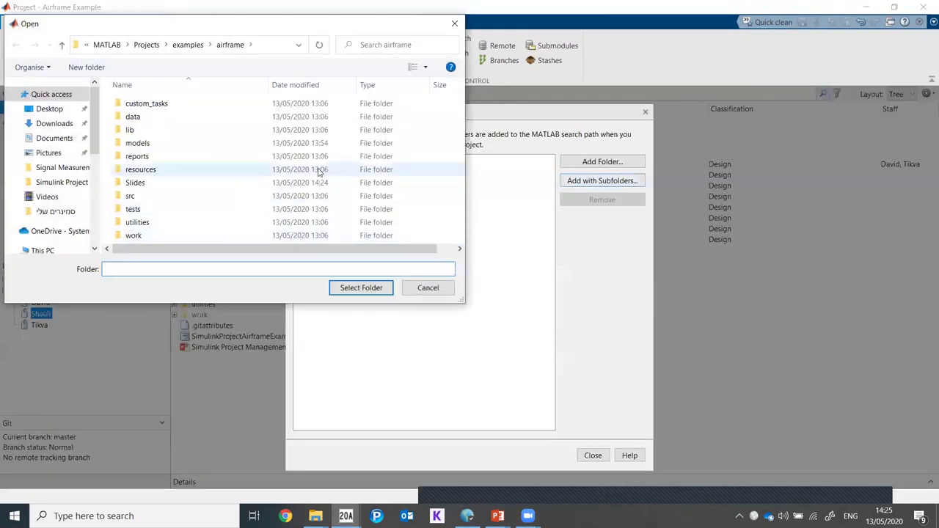
click(199, 184)
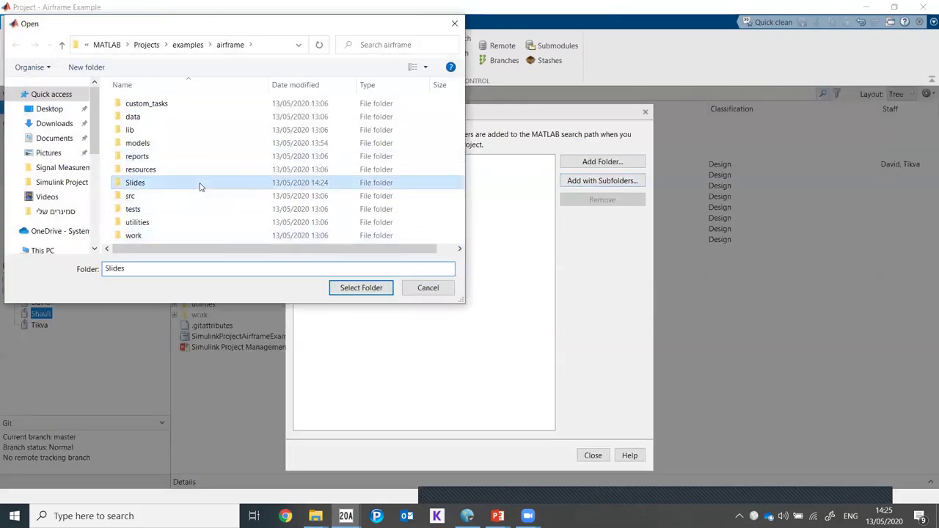
click(356, 292)
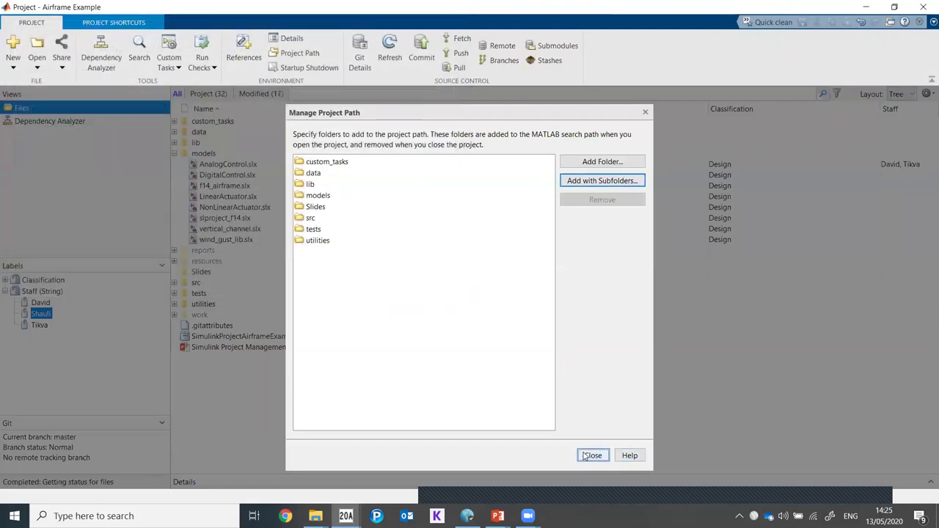
click(588, 456)
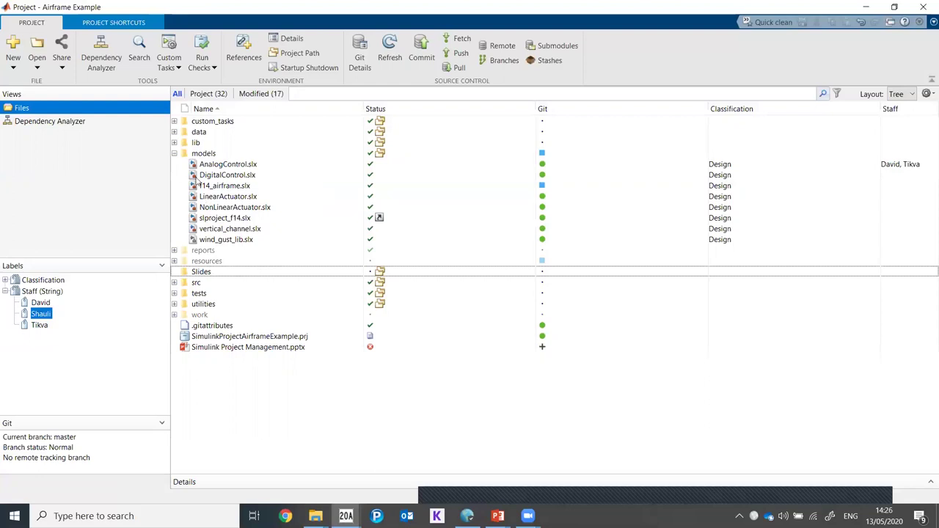
Collapse the models folder, open the F14 Model from its project shortcut to view it, and close the model
click(174, 155)
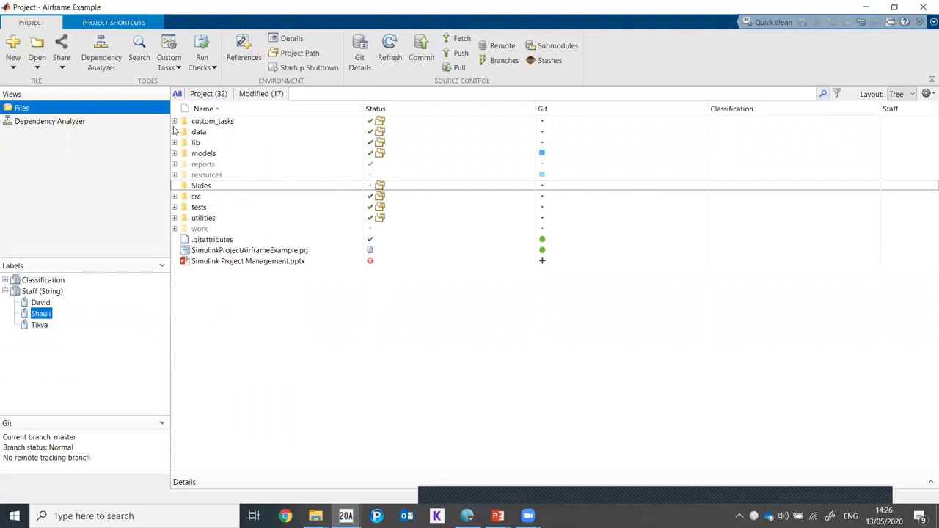
click(84, 26)
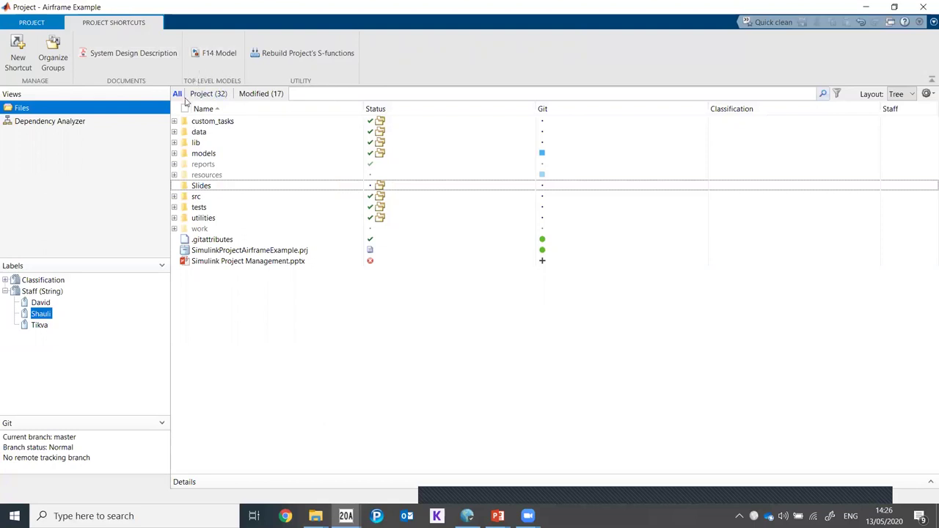
click(208, 53)
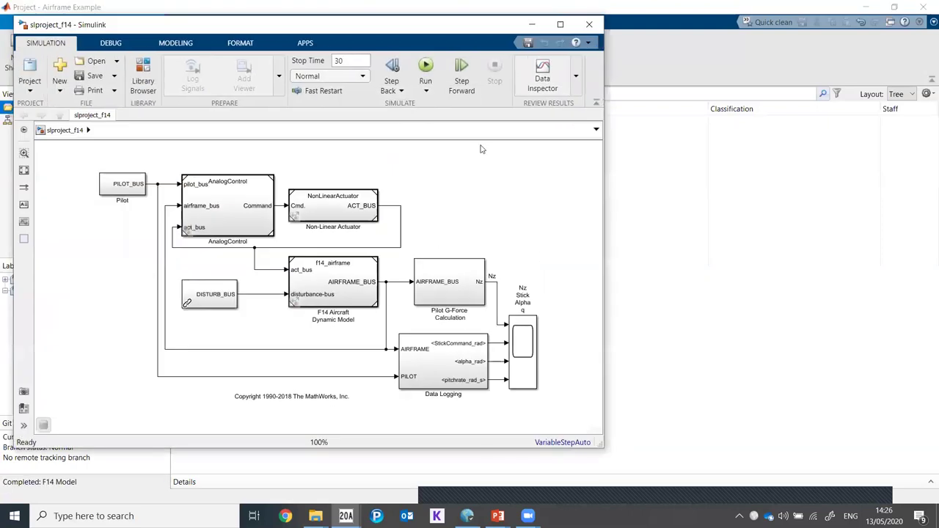
click(589, 24)
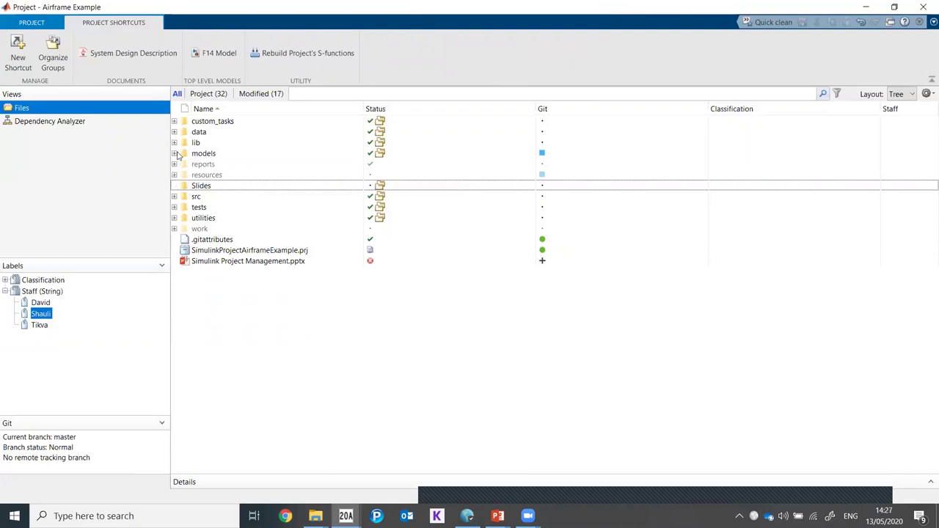
Create a project shortcut for AnalogControl.slx from the models folder in the Top Level Models group
click(174, 153)
right_click(215, 166)
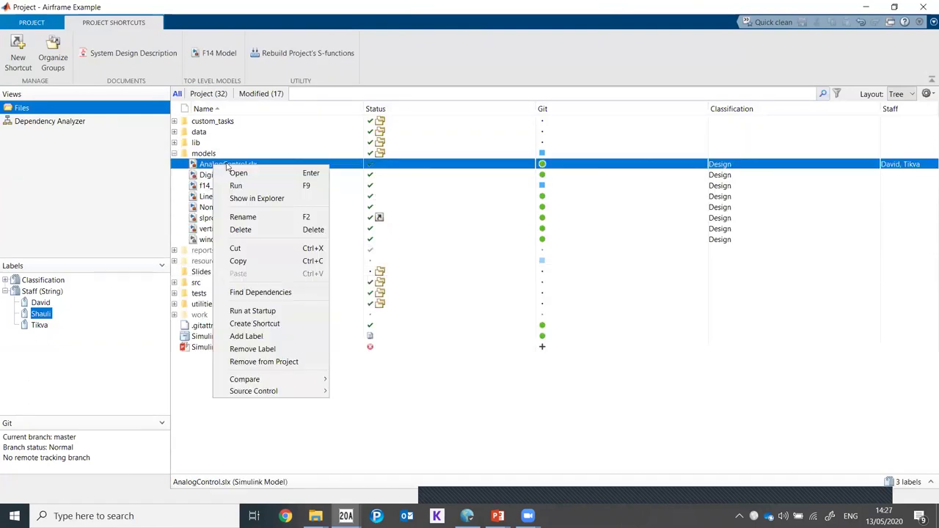
click(246, 324)
click(456, 311)
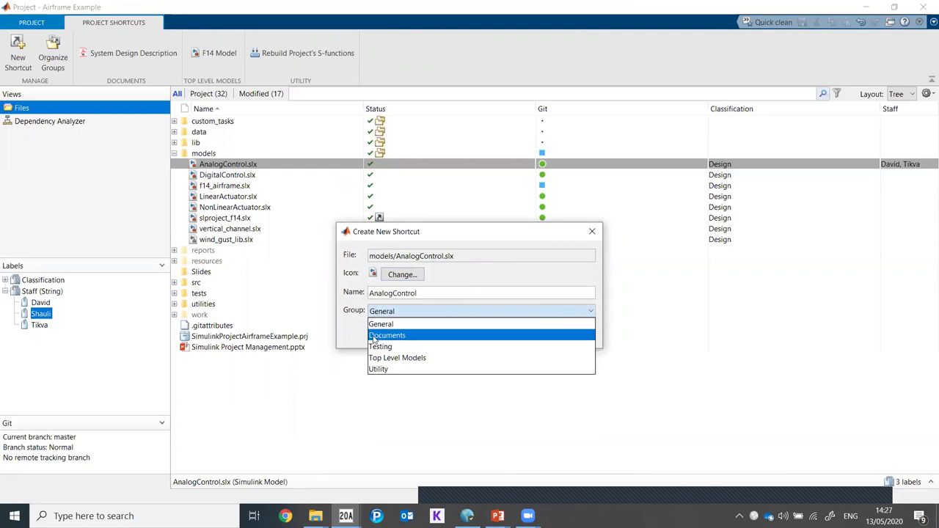
click(426, 358)
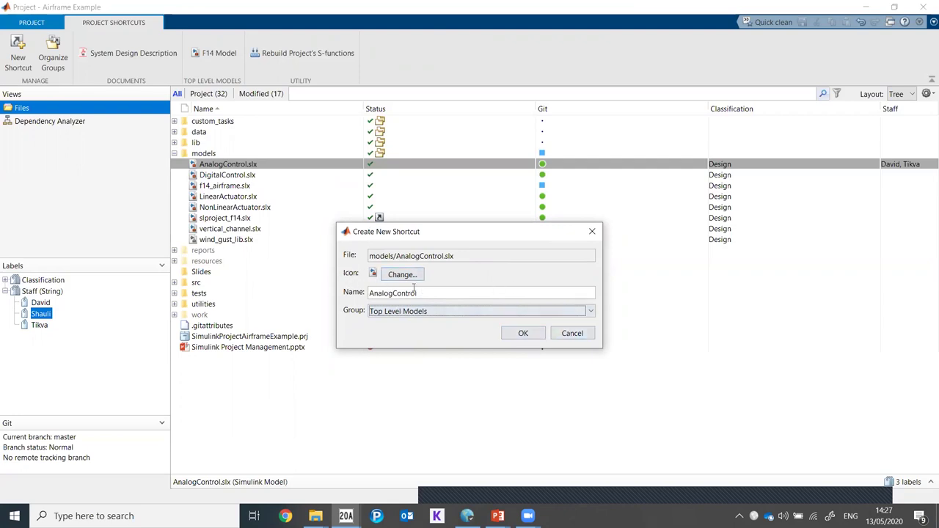
click(523, 334)
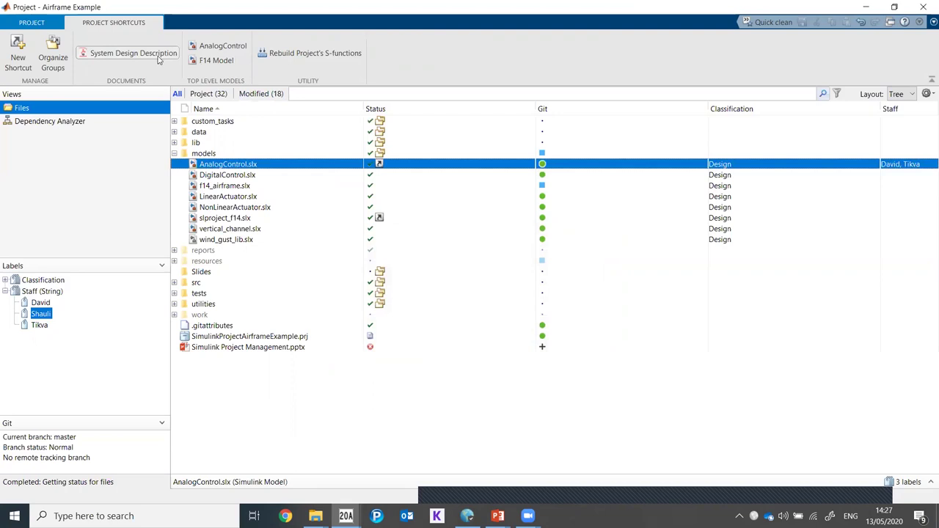
Delete the AnalogControl shortcut from the Top Level Models group
right_click(218, 49)
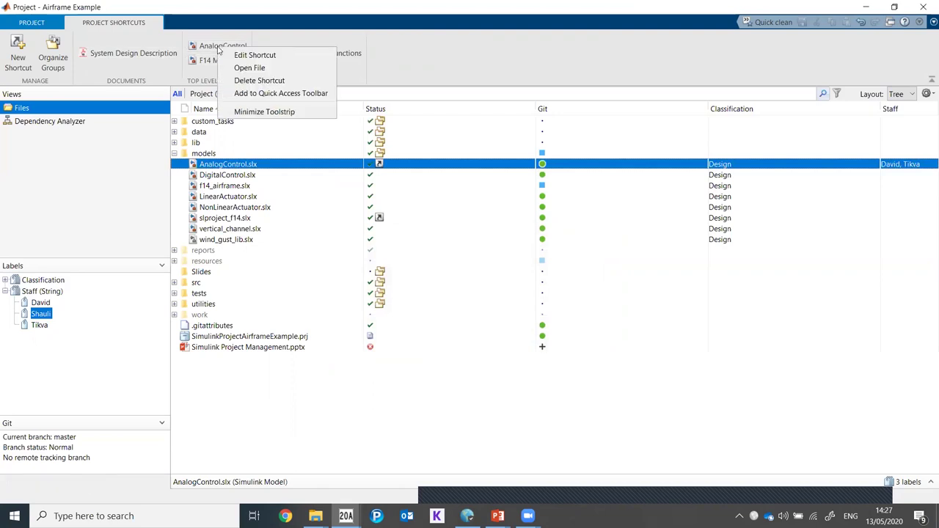
click(239, 82)
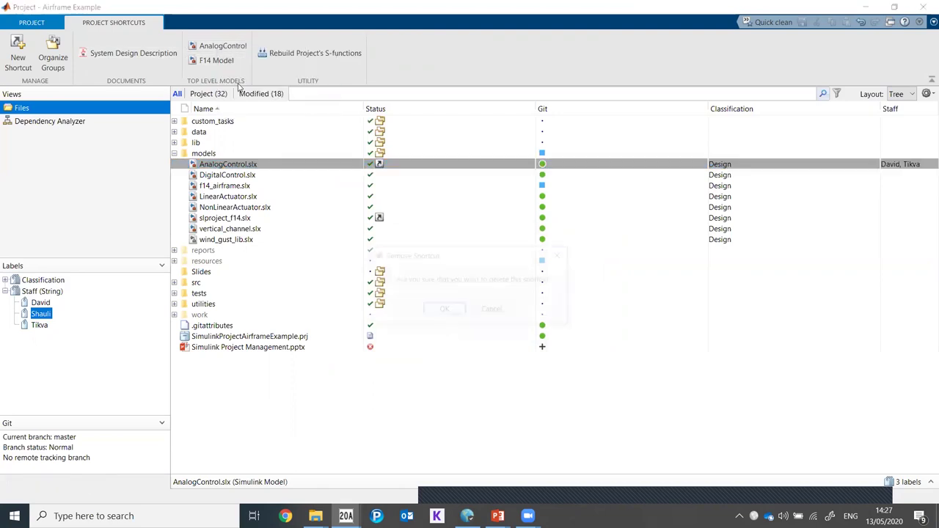
click(439, 314)
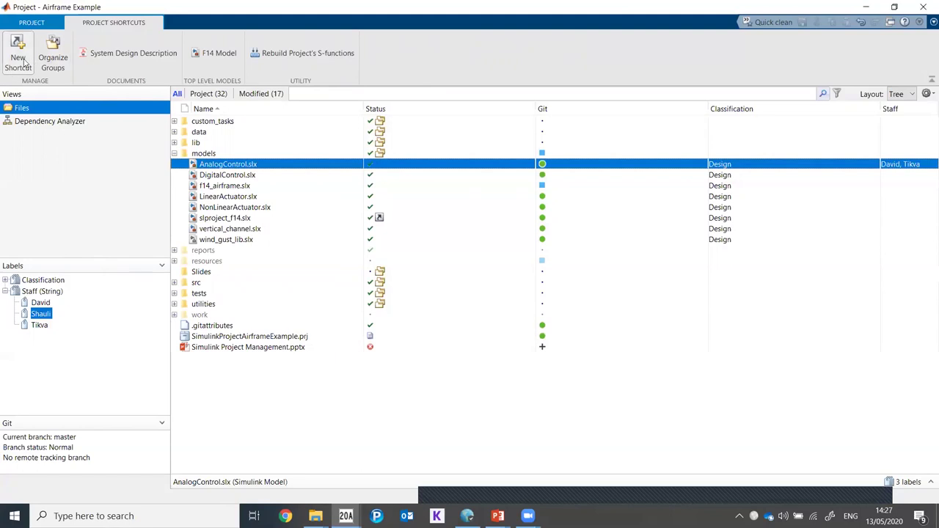
Create a new shortcut group named Slides
click(53, 62)
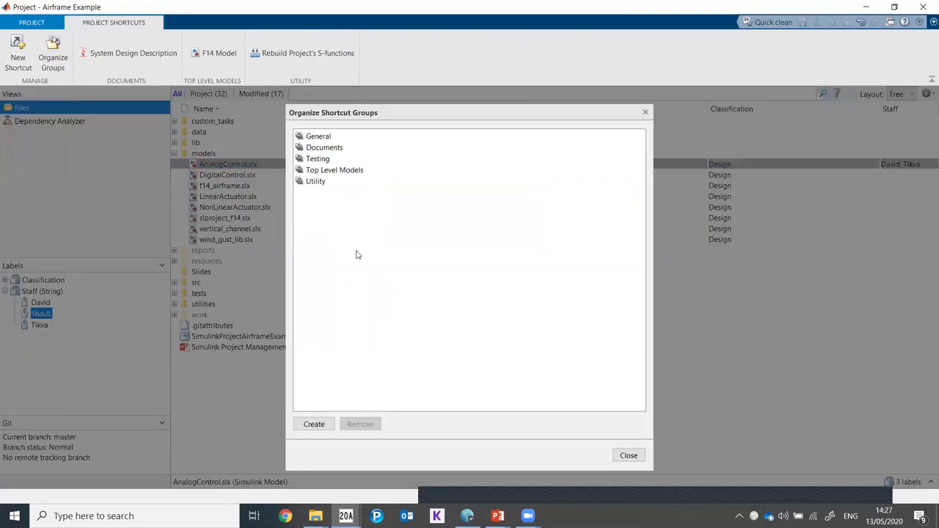
click(314, 426)
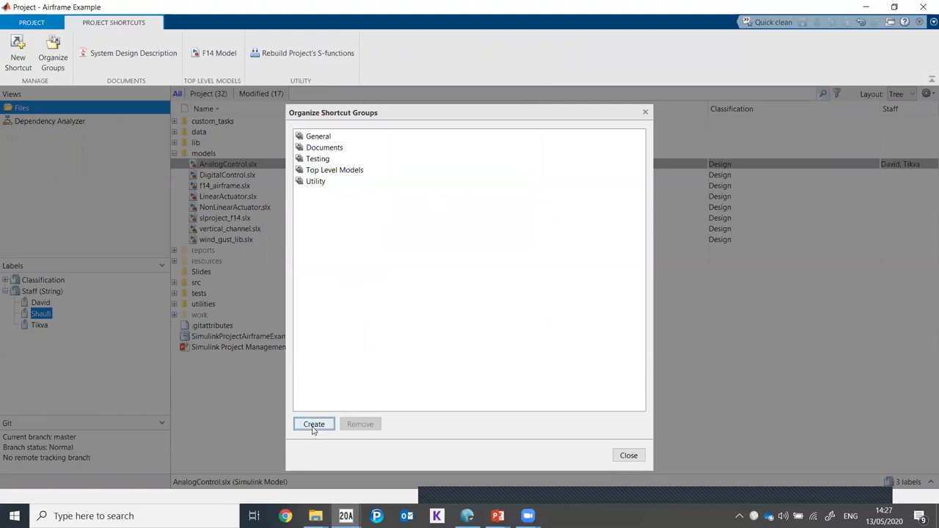
text(Slide)
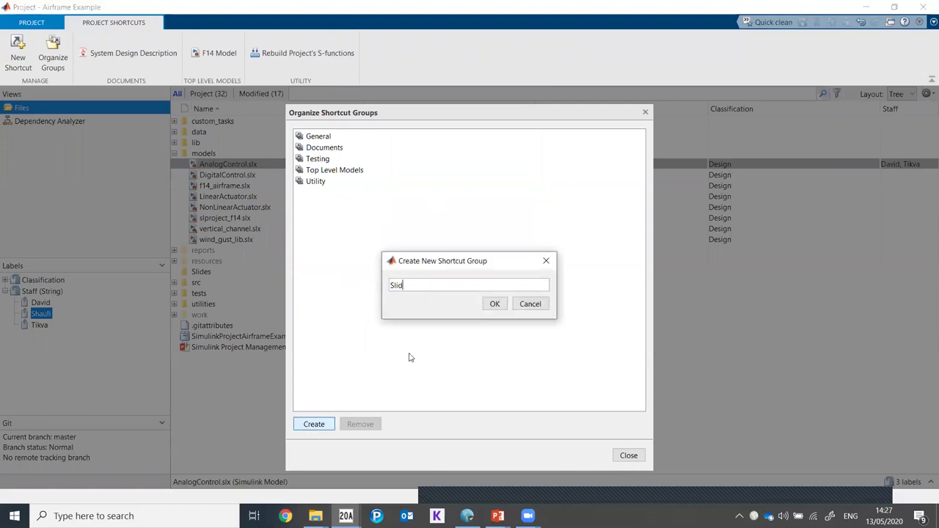
key(Return)
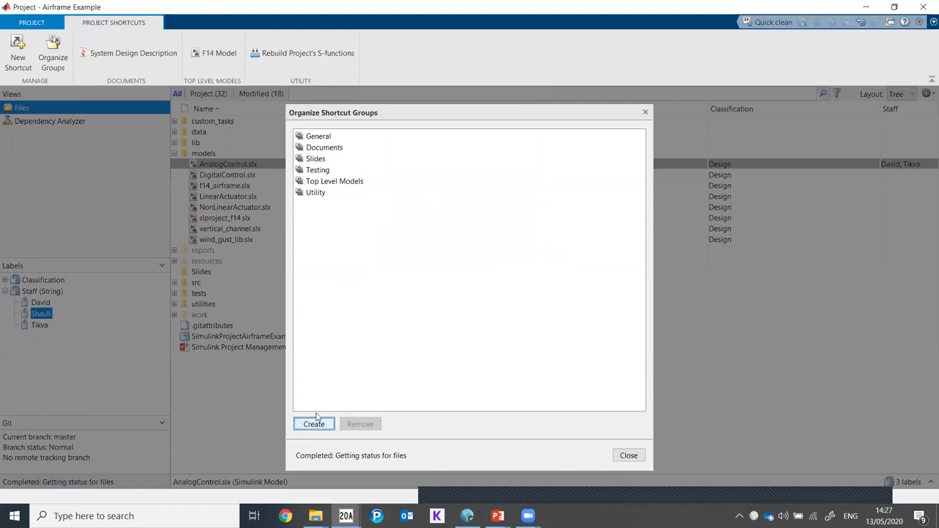
click(629, 456)
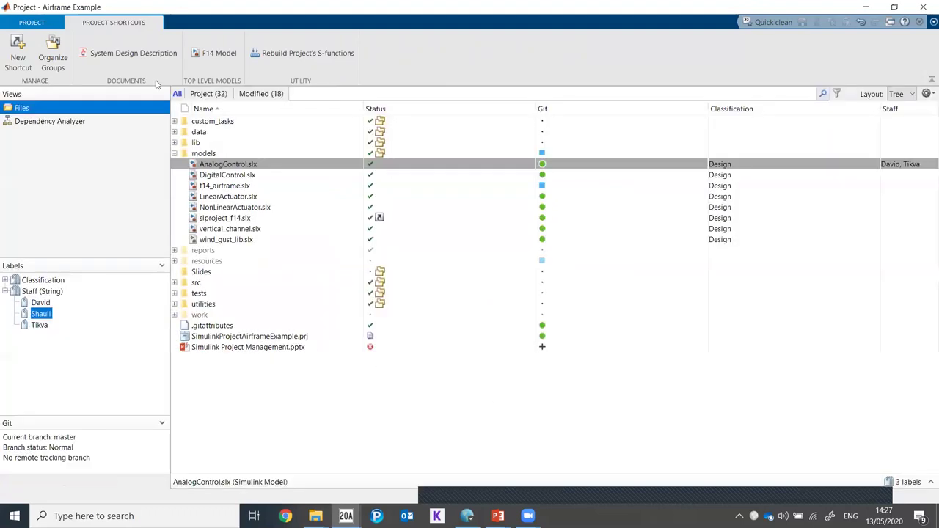
Review the Slides entry in the project's list of shortcut groups
click(53, 55)
right_click(316, 159)
click(519, 321)
click(640, 458)
Create a shortcut for Simulink Project Management.pptx in the Slides group
right_click(272, 348)
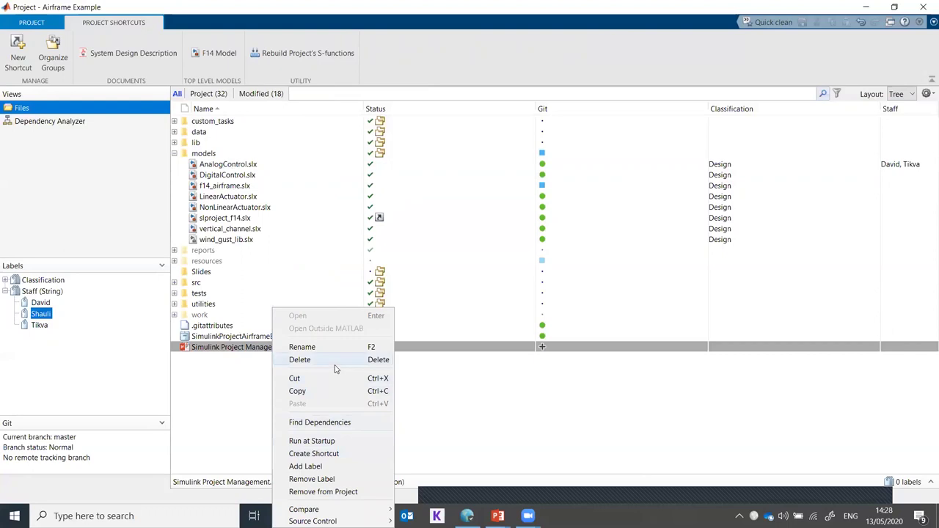
click(375, 455)
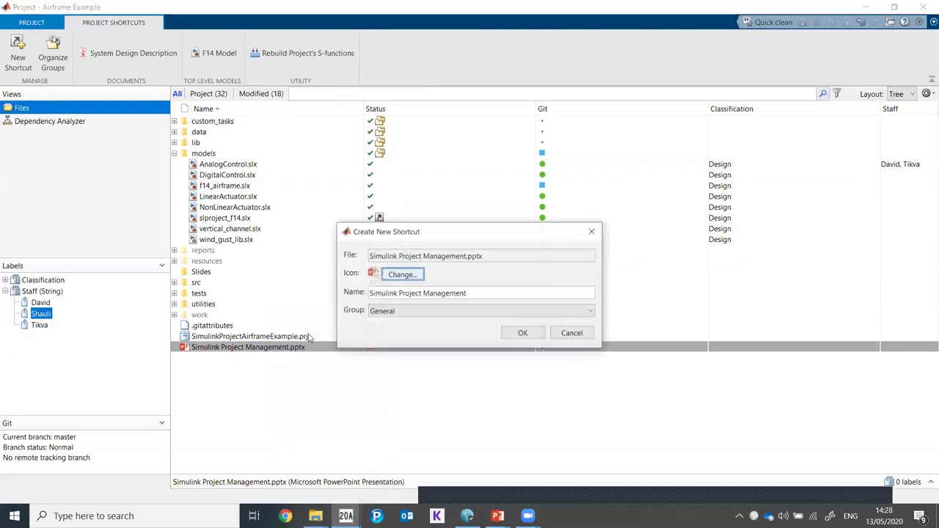
click(442, 312)
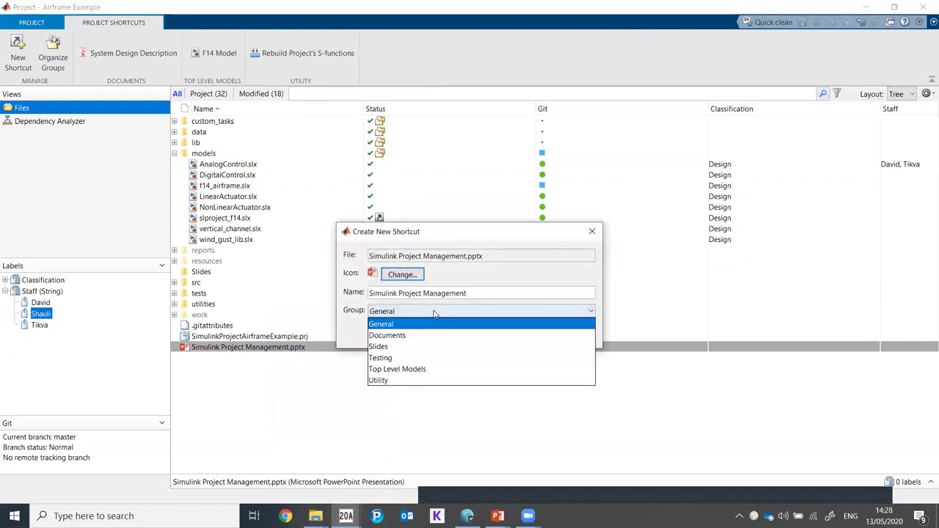
click(422, 348)
click(530, 332)
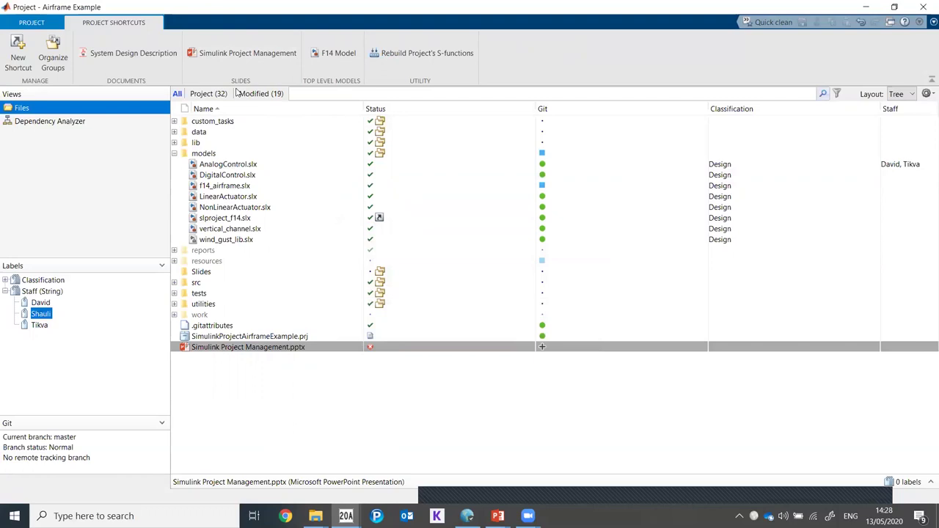
Try adding f14_airframe.slx from the models folder as a project startup file, and discard the startup and shutdown changes
click(44, 24)
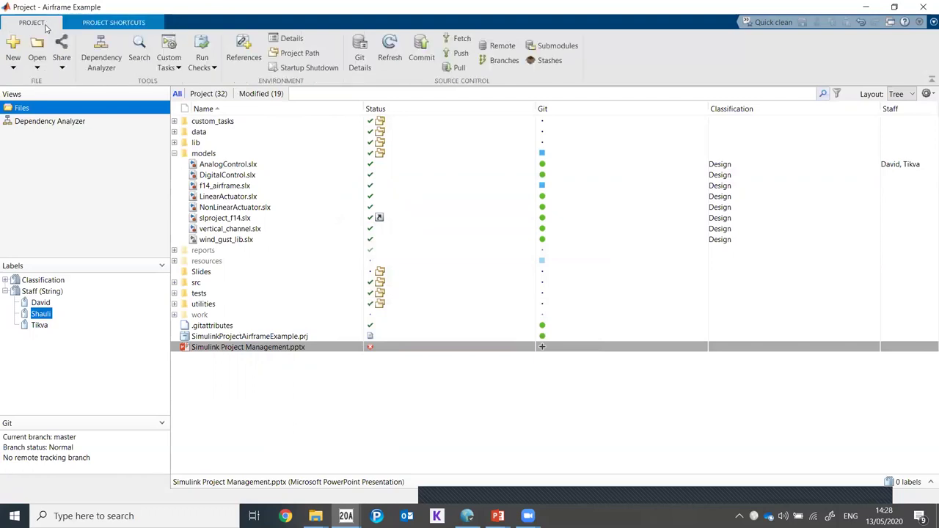
click(298, 69)
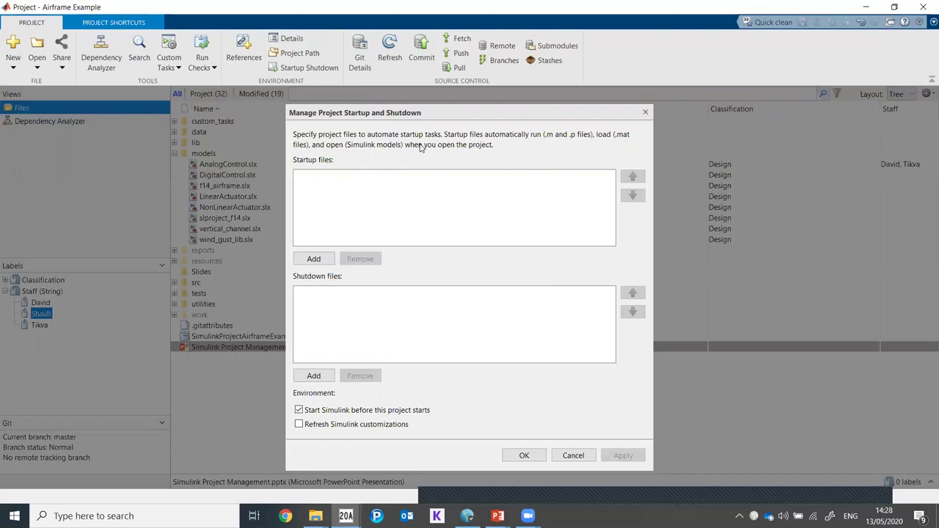
click(315, 259)
drag(459, 158, 459, 178)
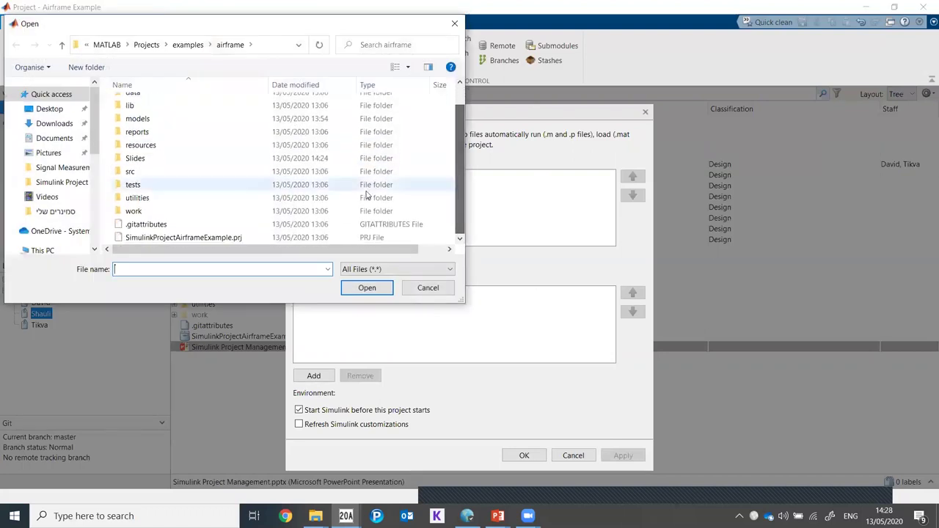
double_click(132, 119)
double_click(154, 131)
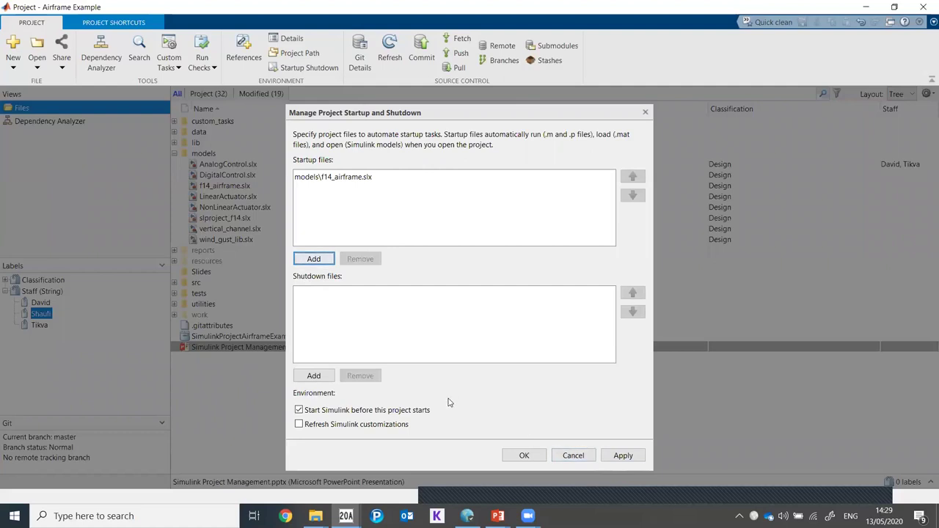
click(576, 456)
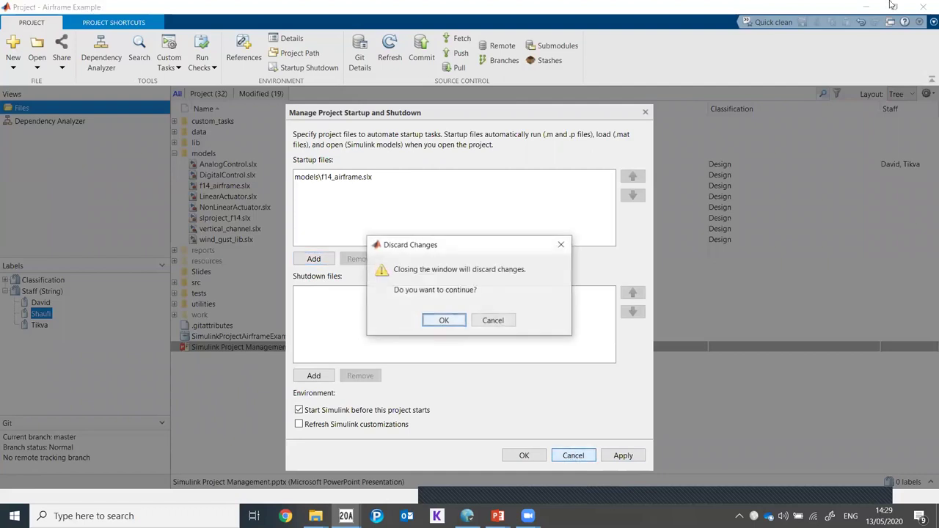
click(445, 321)
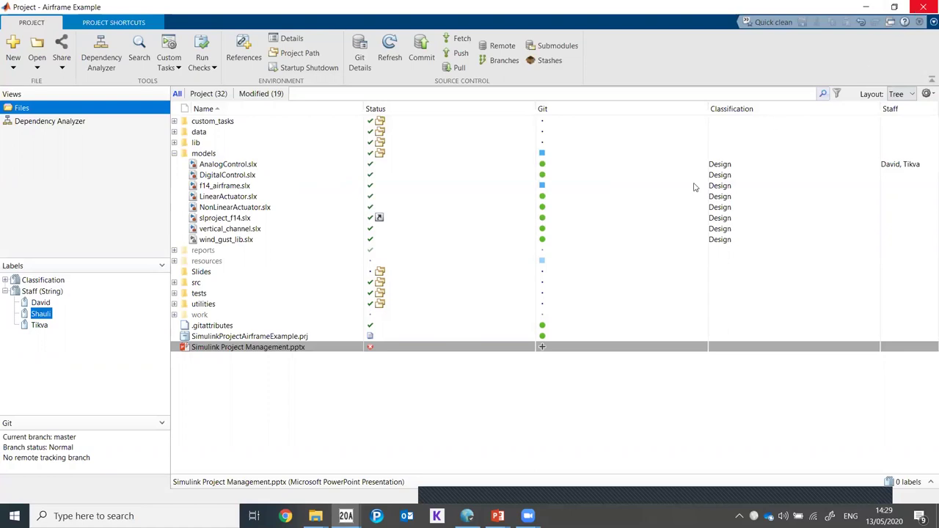
Review the project's details, including its description, root, startup folder, simulation cache folder and code generation folder
click(284, 39)
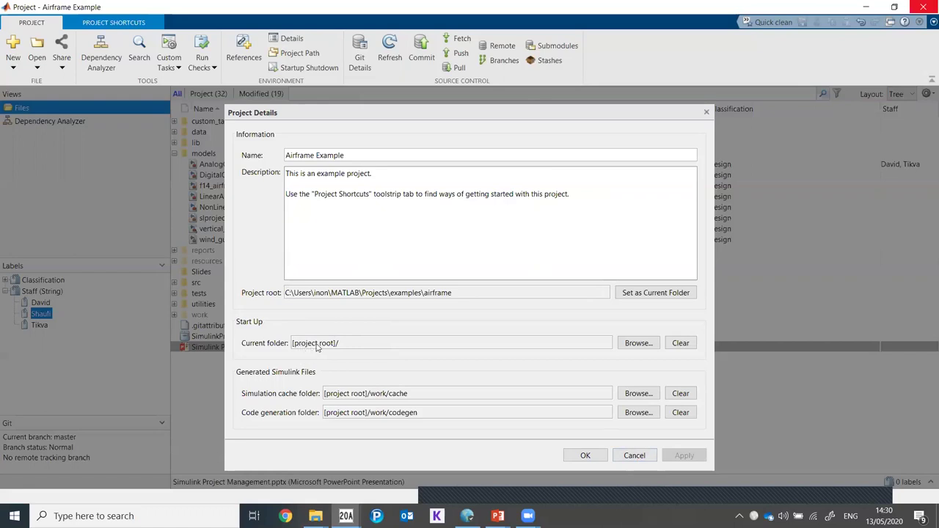
click(635, 456)
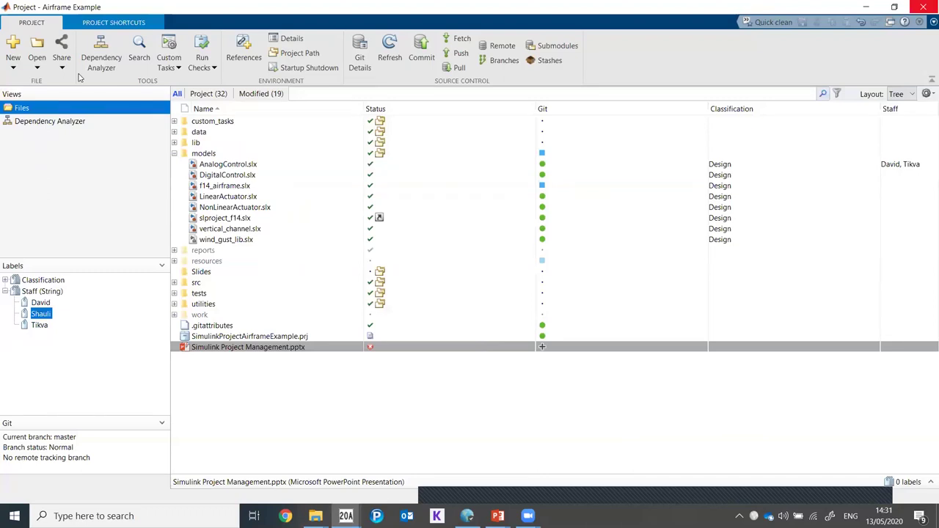
Analyze the project's file dependencies in the Dependency Analyzer and examine the graph starting from slproject_f14.slx
click(53, 122)
click(556, 276)
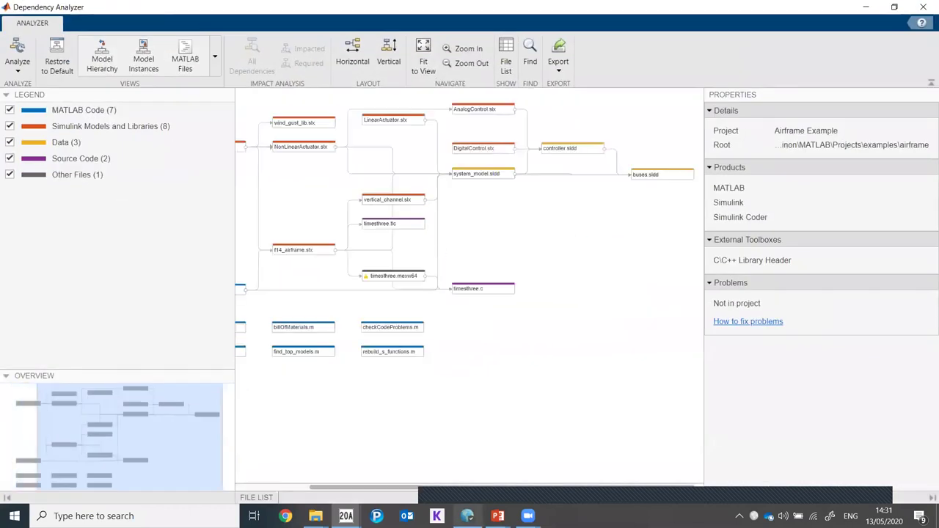
drag(403, 491, 310, 492)
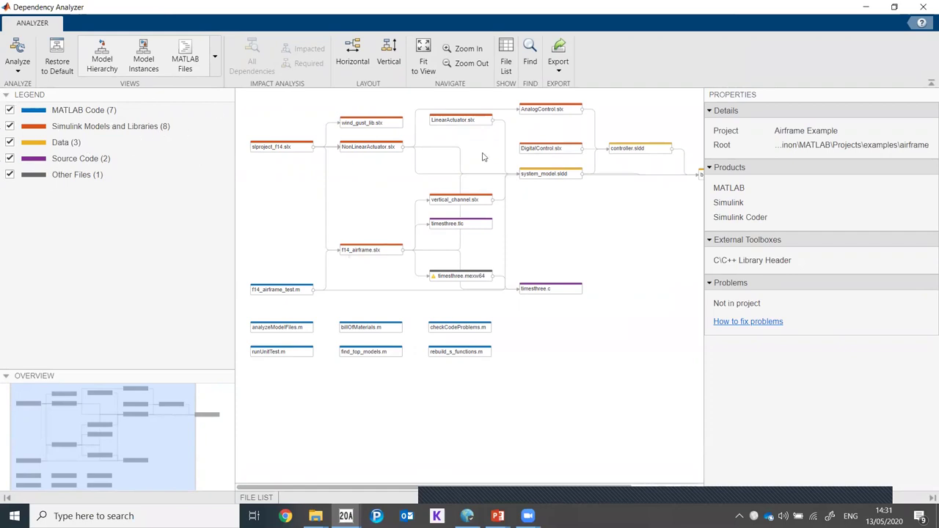
Examine the impacted and required files of slproject_f14.slx and f14_airframe.slx, and review the dependency graph's export options
click(298, 152)
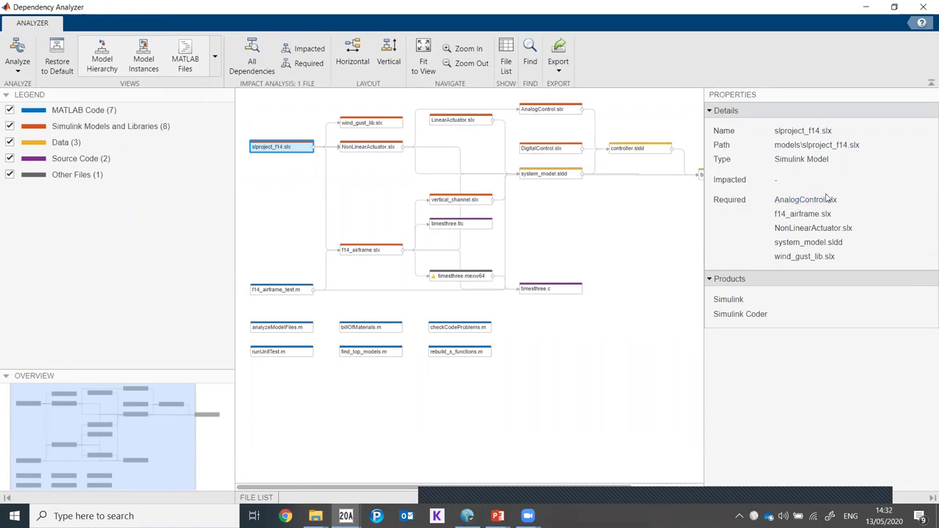
mouse_move(280, 150)
click(365, 252)
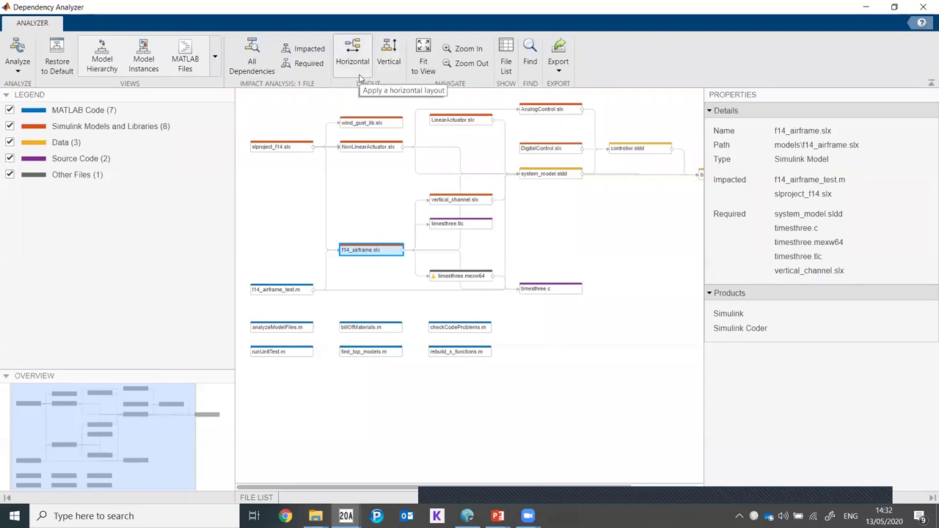
click(562, 72)
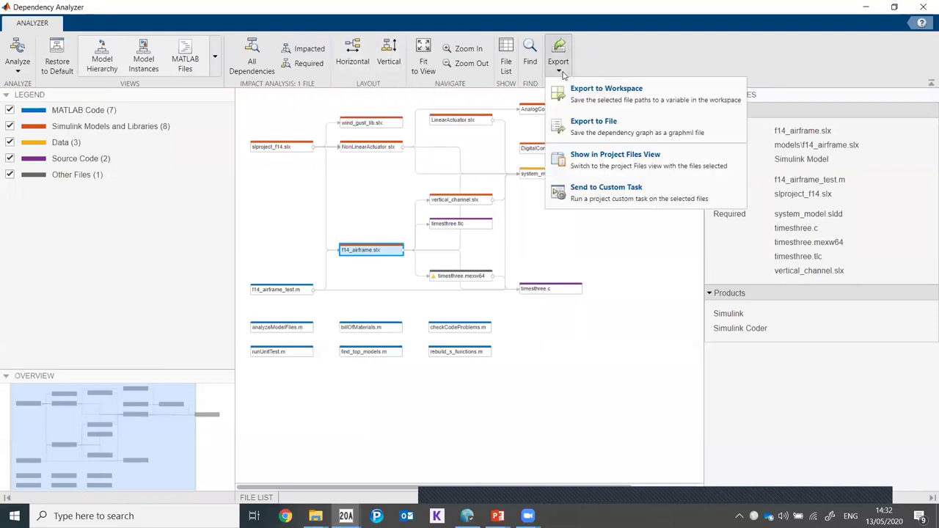
click(601, 128)
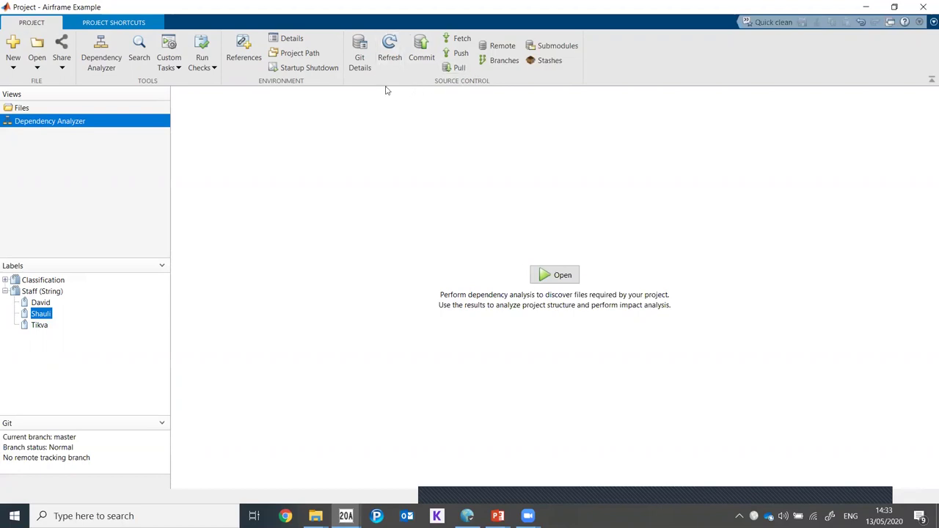
Return to the project's file list and open the AnalogControl.slx model from the models folder
click(84, 109)
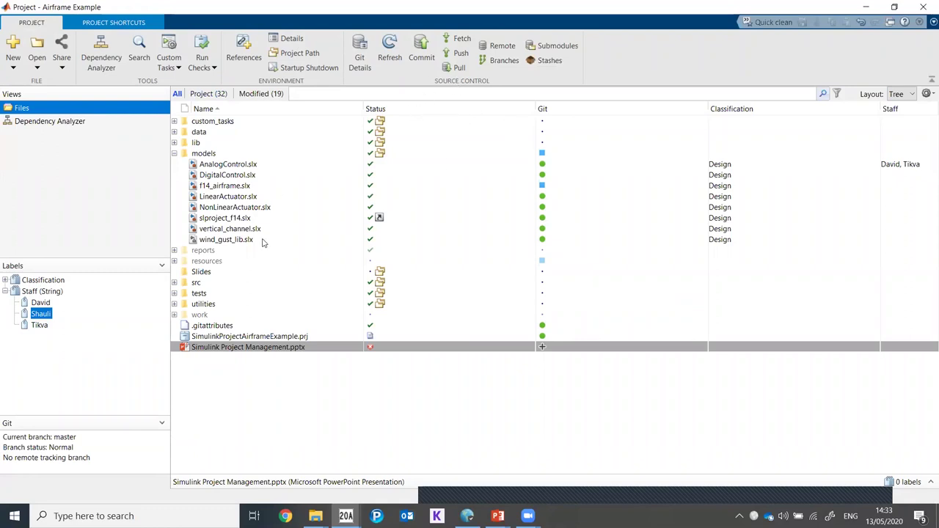
click(223, 167)
double_click(223, 166)
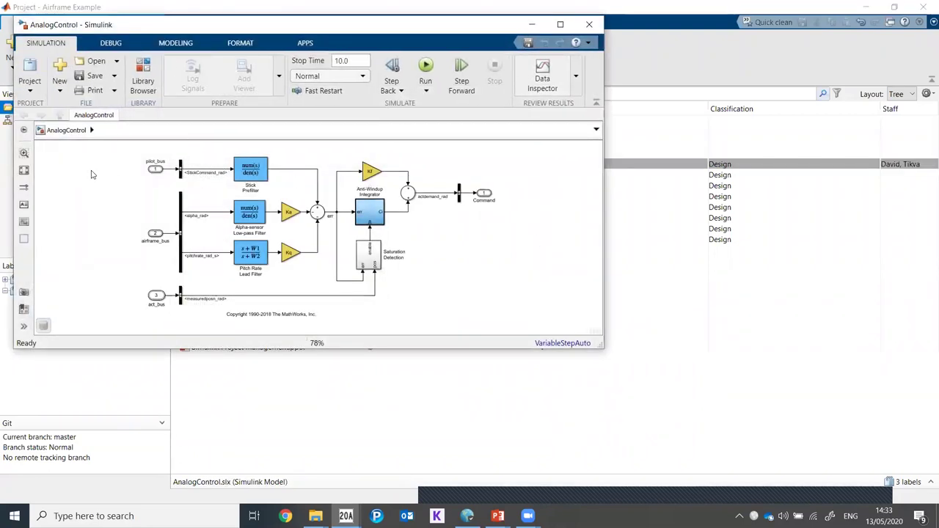
Add an unconnected Mux block near the pilot_bus and airframe_bus inports of AnalogControl, and save the change while closing the model
double_click(108, 200)
text(mu)
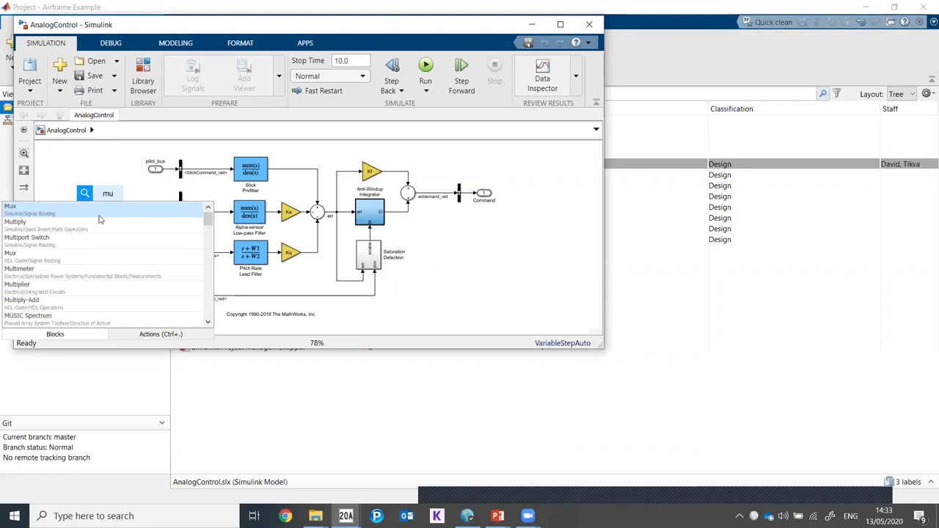
click(99, 215)
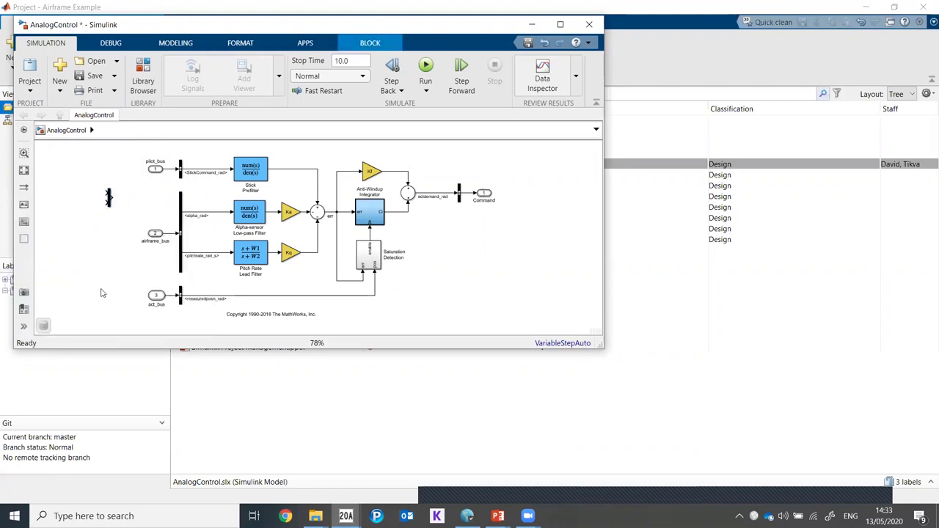
click(88, 267)
click(590, 24)
click(424, 268)
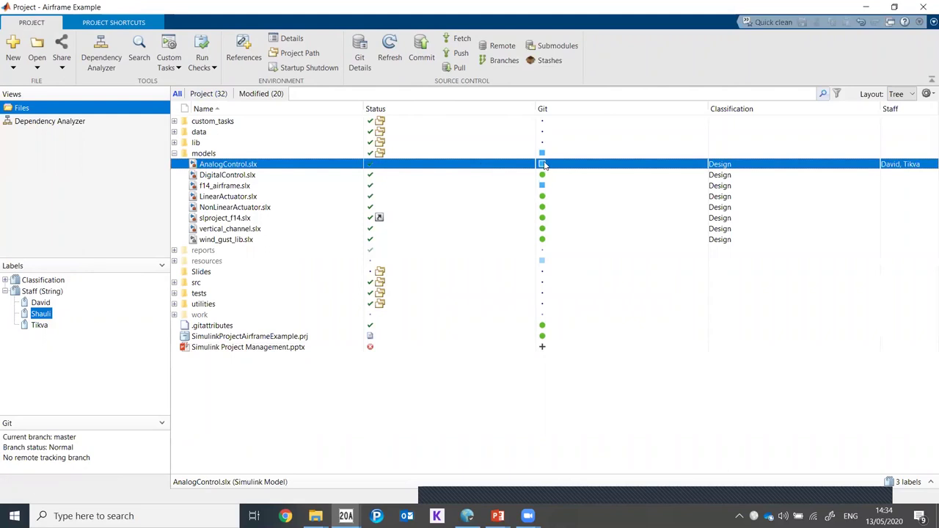
Check the models' Git status, compare AnalogControl.slx to its ancestor, and inspect the Mux block difference
mouse_move(539, 167)
mouse_move(543, 234)
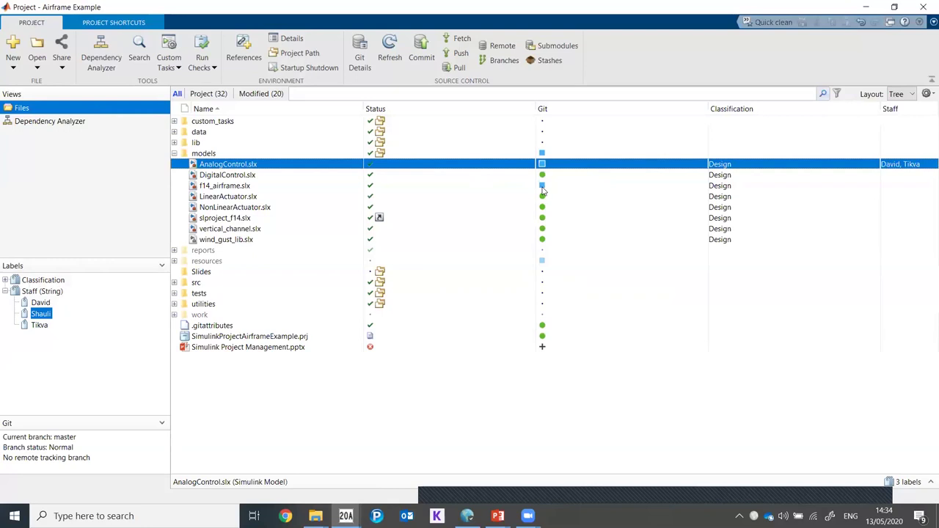
mouse_move(543, 191)
right_click(223, 166)
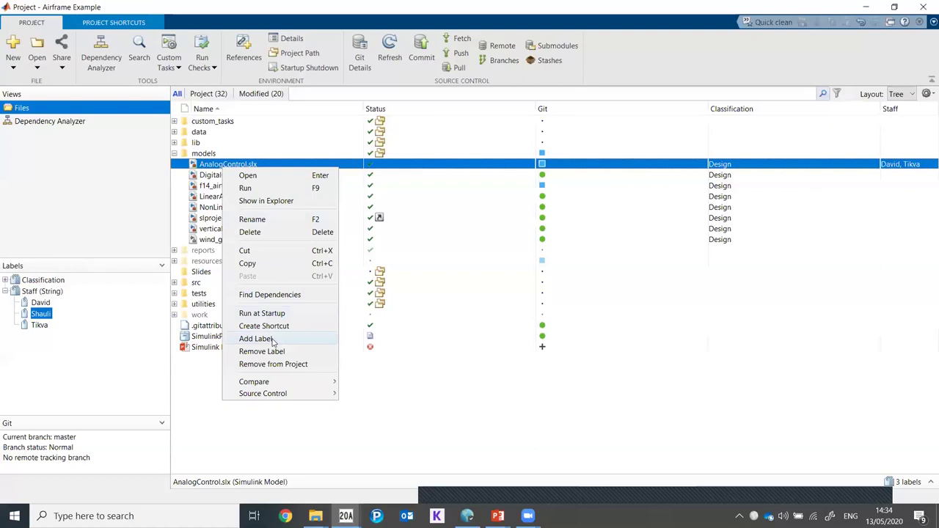
mouse_move(268, 383)
click(445, 387)
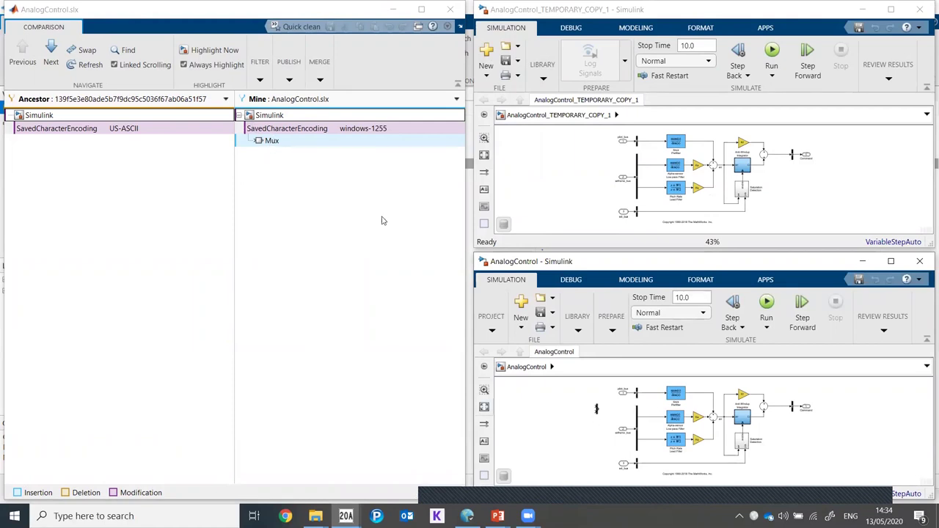
click(267, 142)
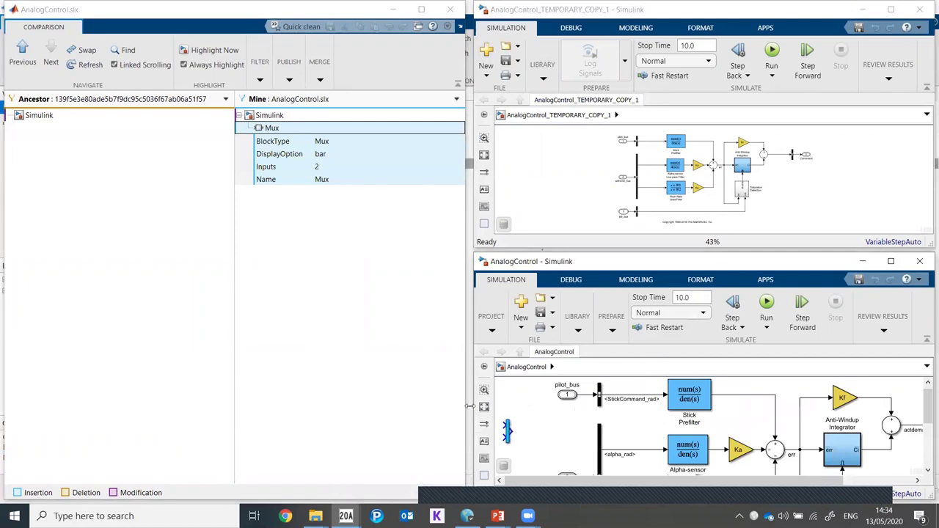
click(506, 431)
click(449, 8)
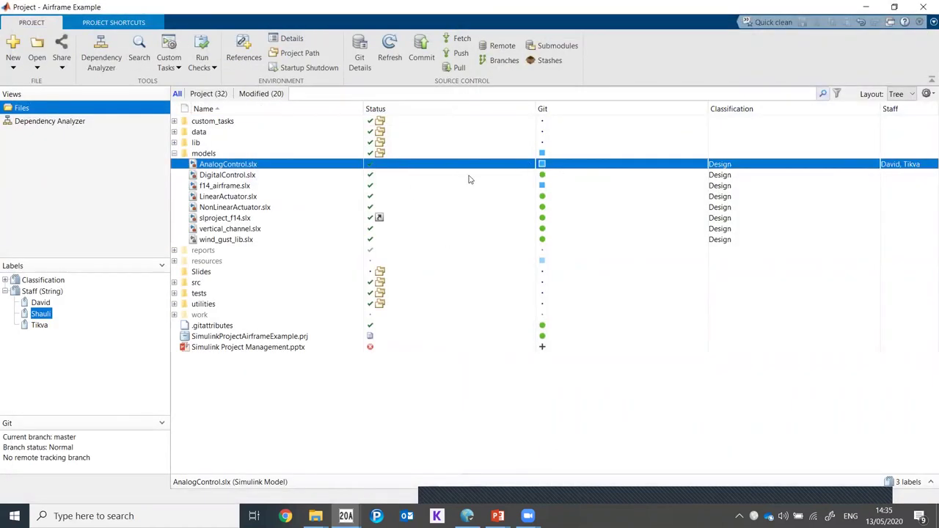
Commit the modified project files to Git with the comment "Webinar Example"
click(422, 58)
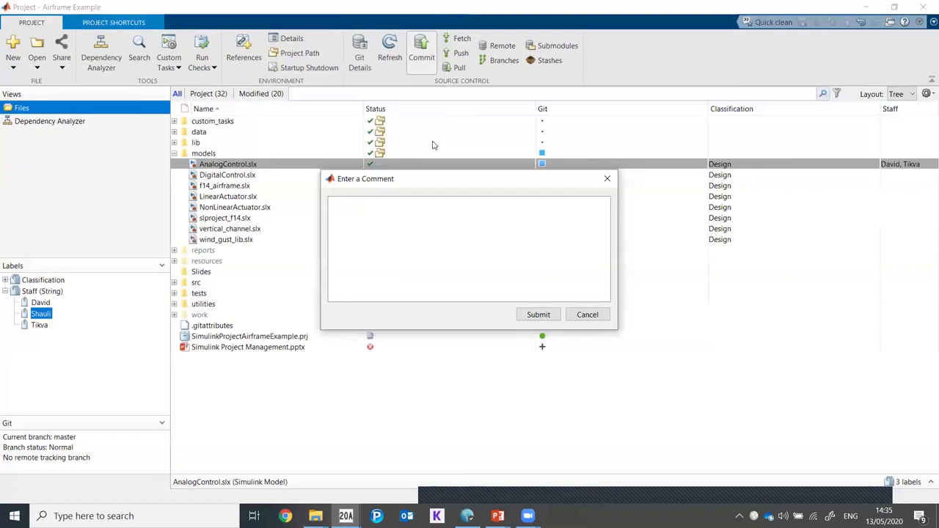
text(We)
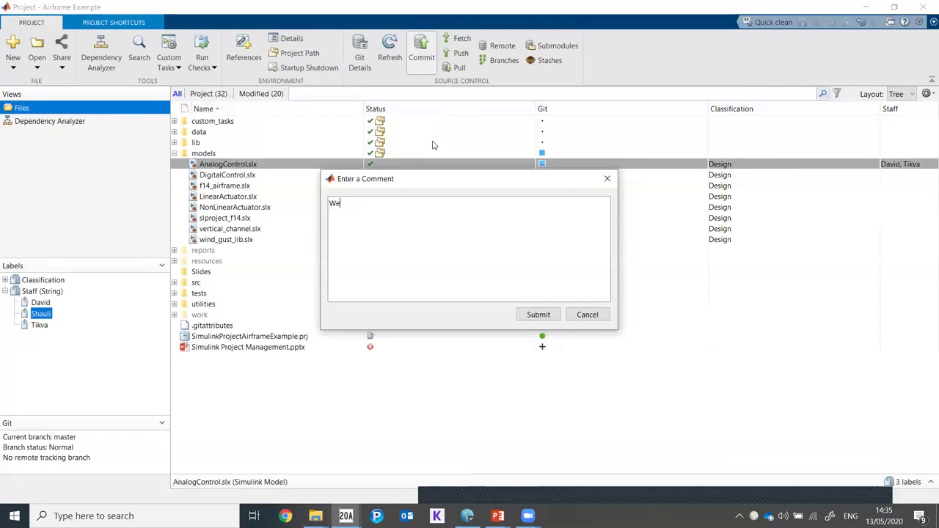
text(binar Example)
click(534, 317)
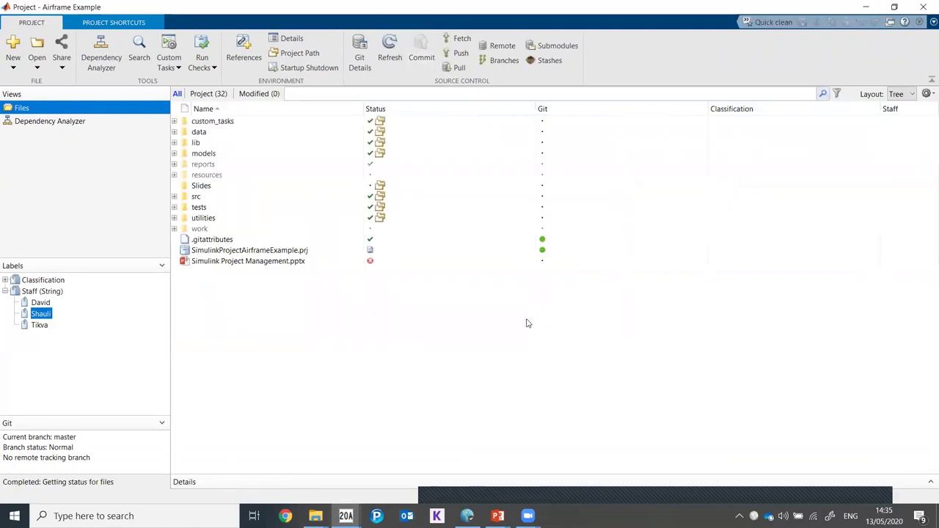
Compare the "Webinar Example" and "Initial check-in" revisions of AnalogControl.slx in the models folder, and close the comparison
click(175, 154)
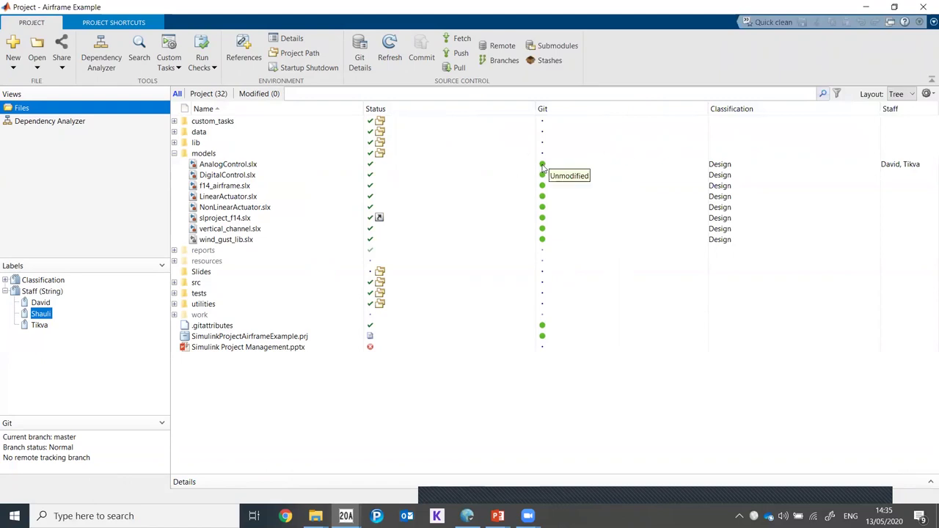
right_click(237, 168)
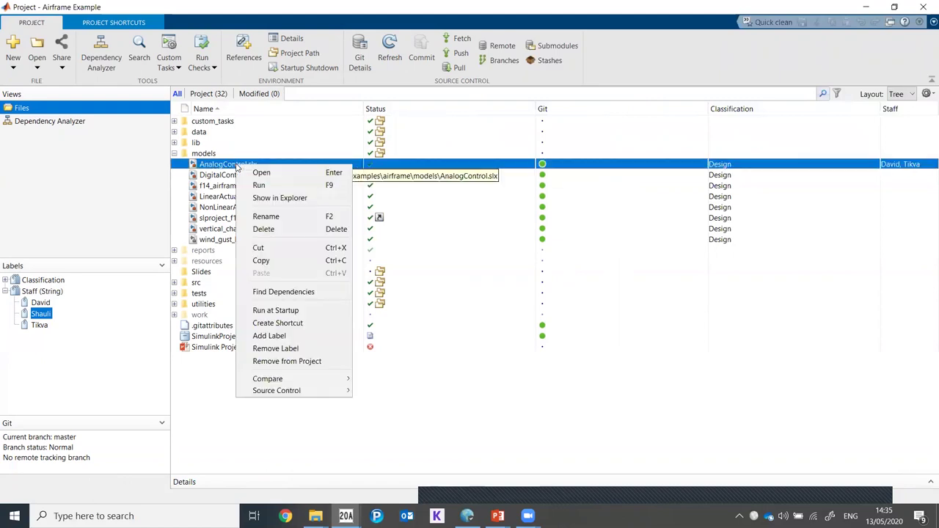
mouse_move(328, 392)
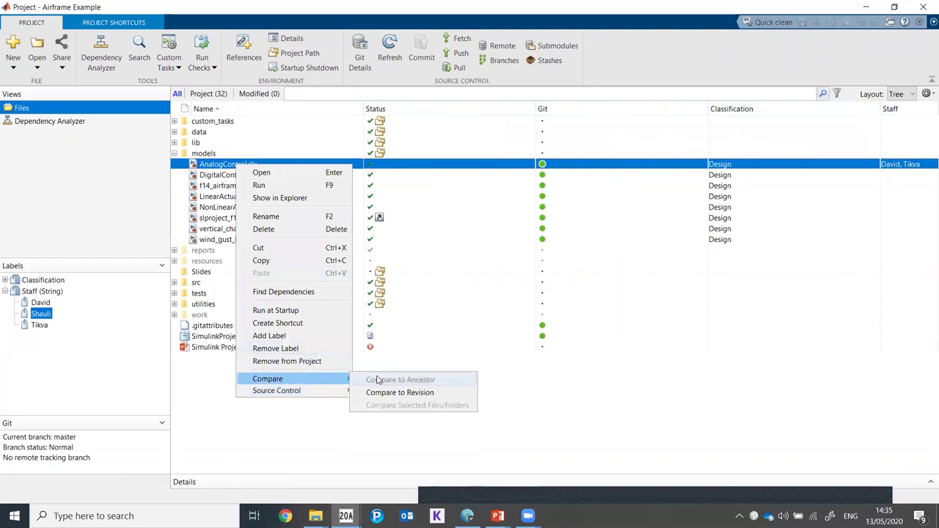
click(400, 393)
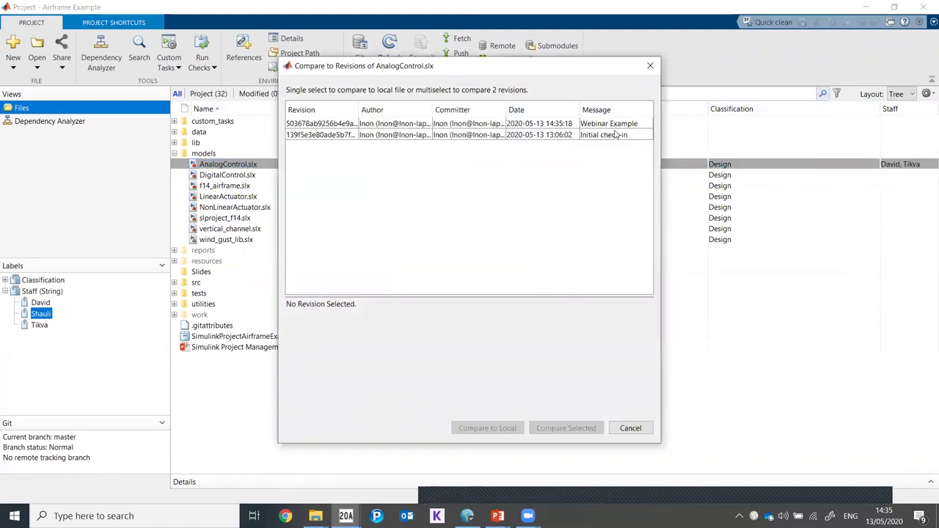
click(562, 125)
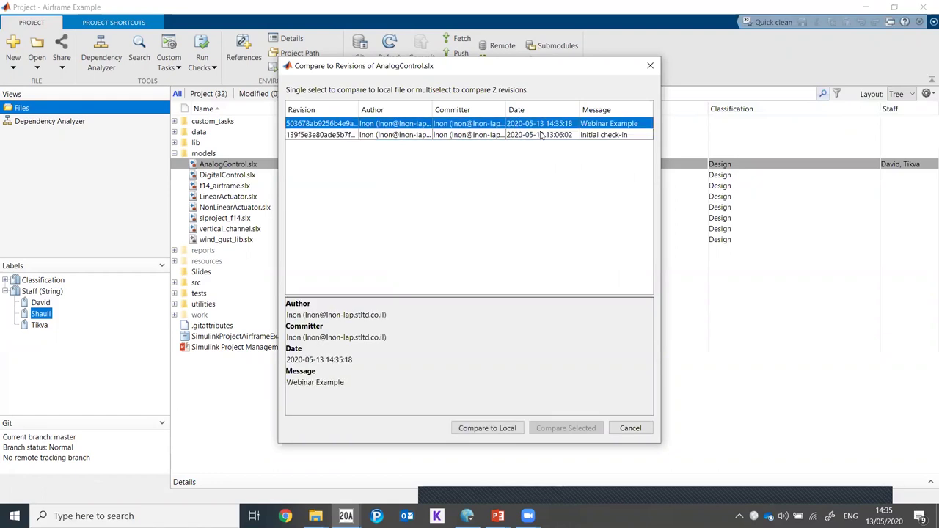
ctrl+click(542, 135)
click(566, 428)
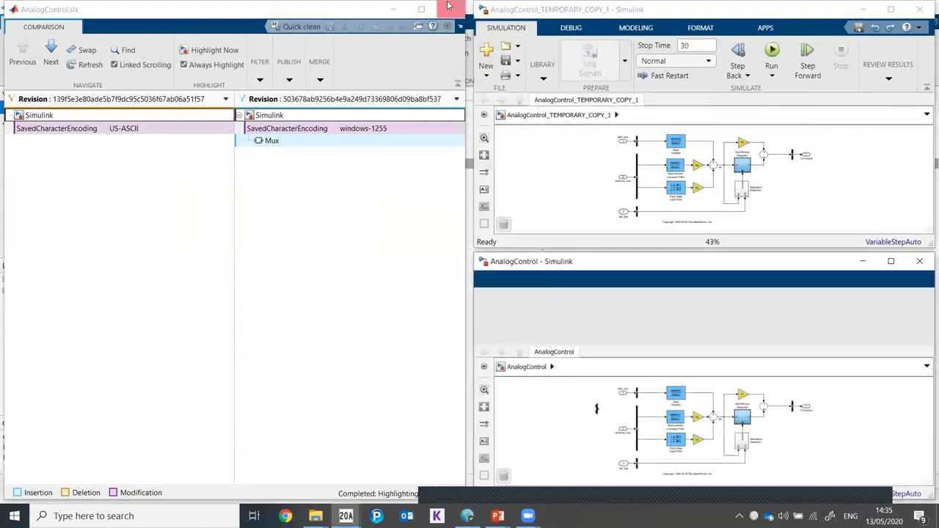
click(450, 7)
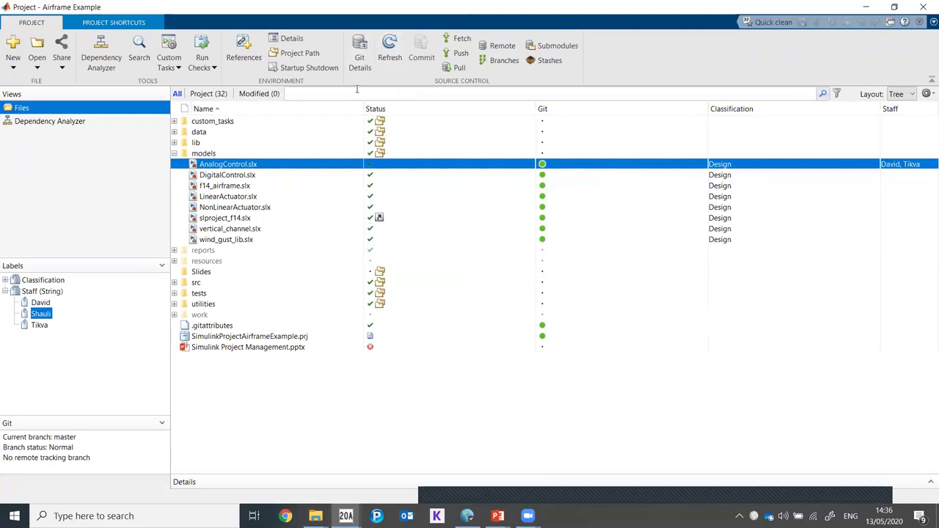
Run all project integrity checks and review their results, and view the available options for sharing the project
click(212, 69)
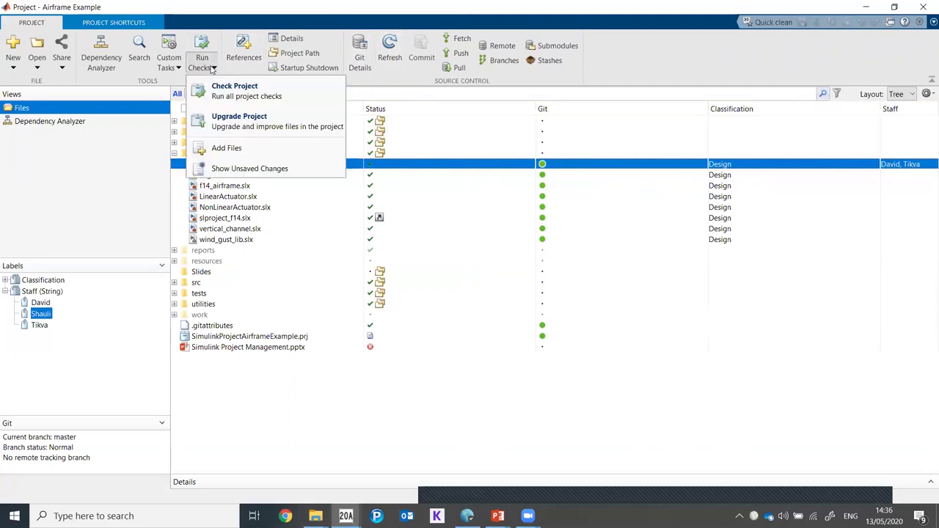
click(208, 97)
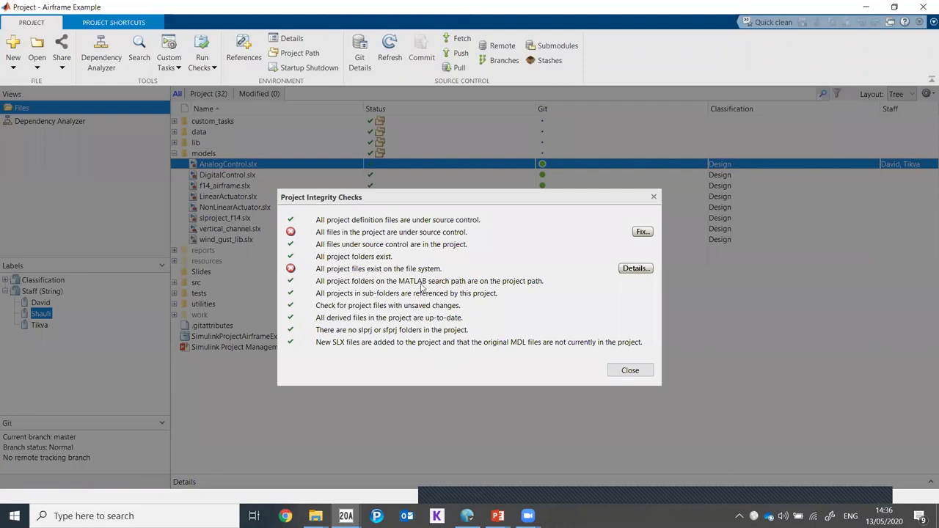
click(629, 374)
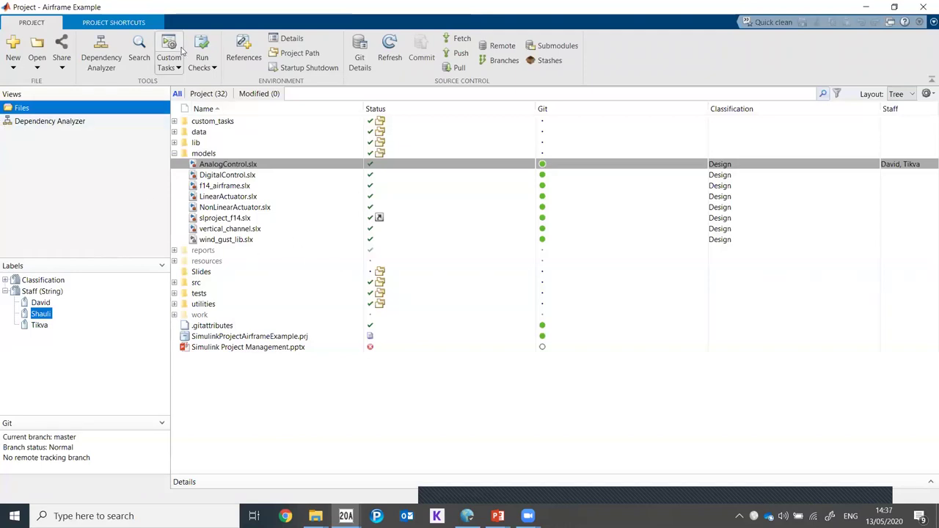
click(67, 72)
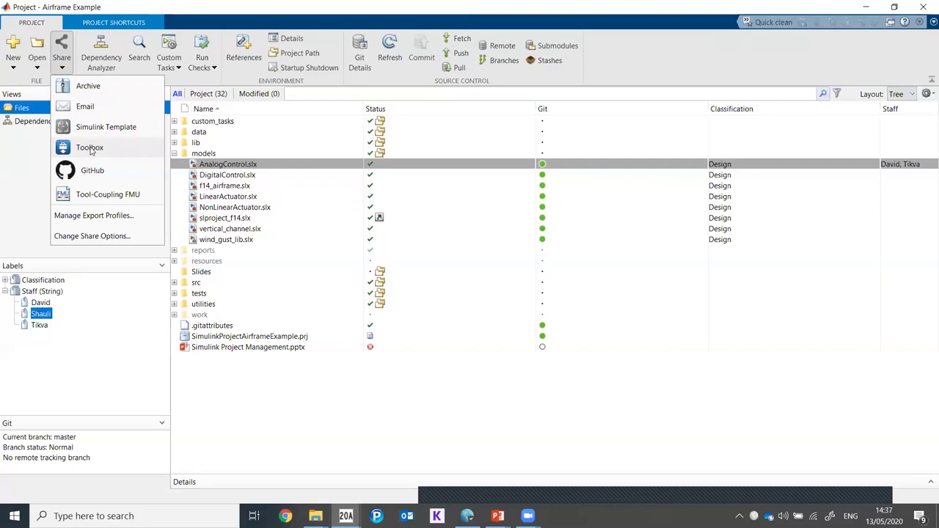
click(261, 437)
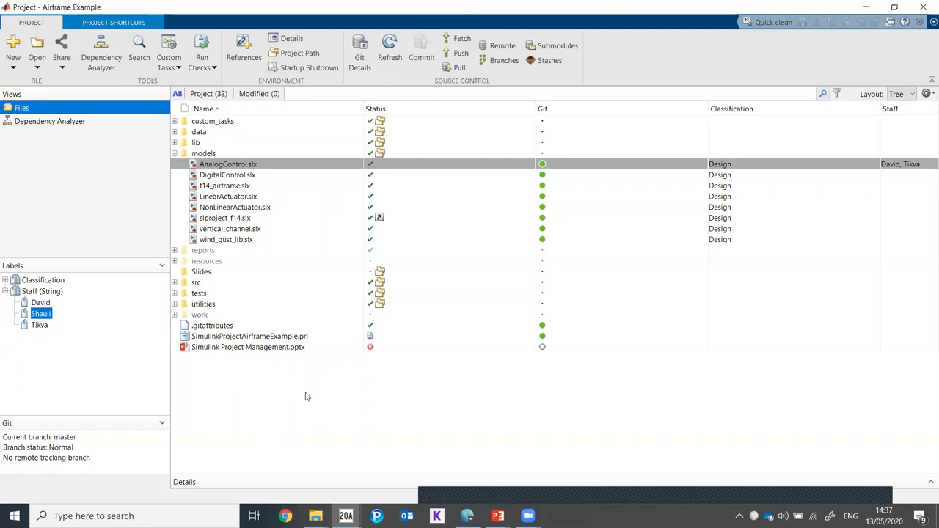
Switch to the PowerPoint slide show and advance from the Summary slide to the closing Thank You slide
mouse_move(498, 516)
click(513, 463)
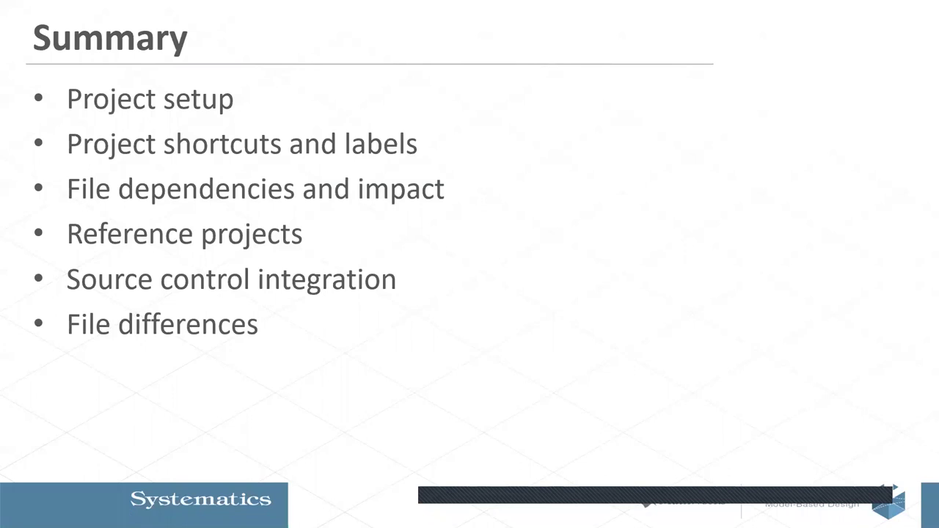
key(Right)
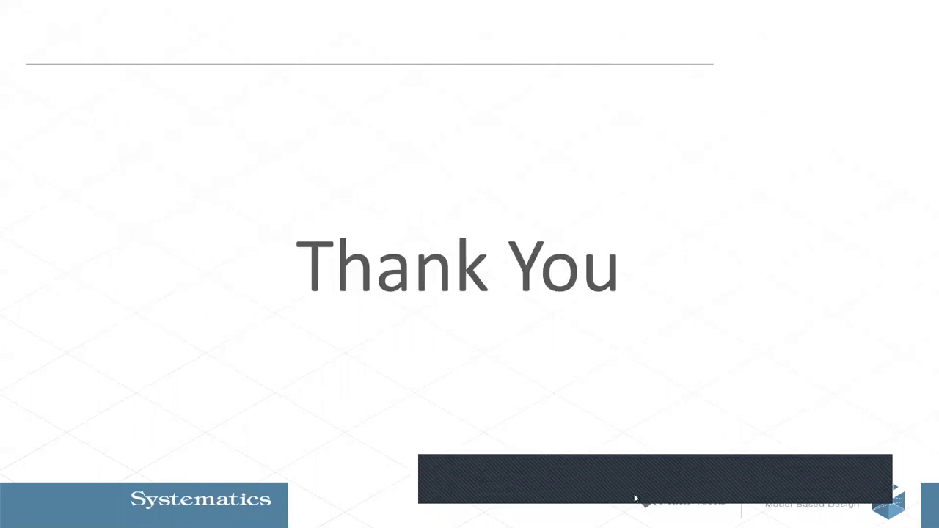